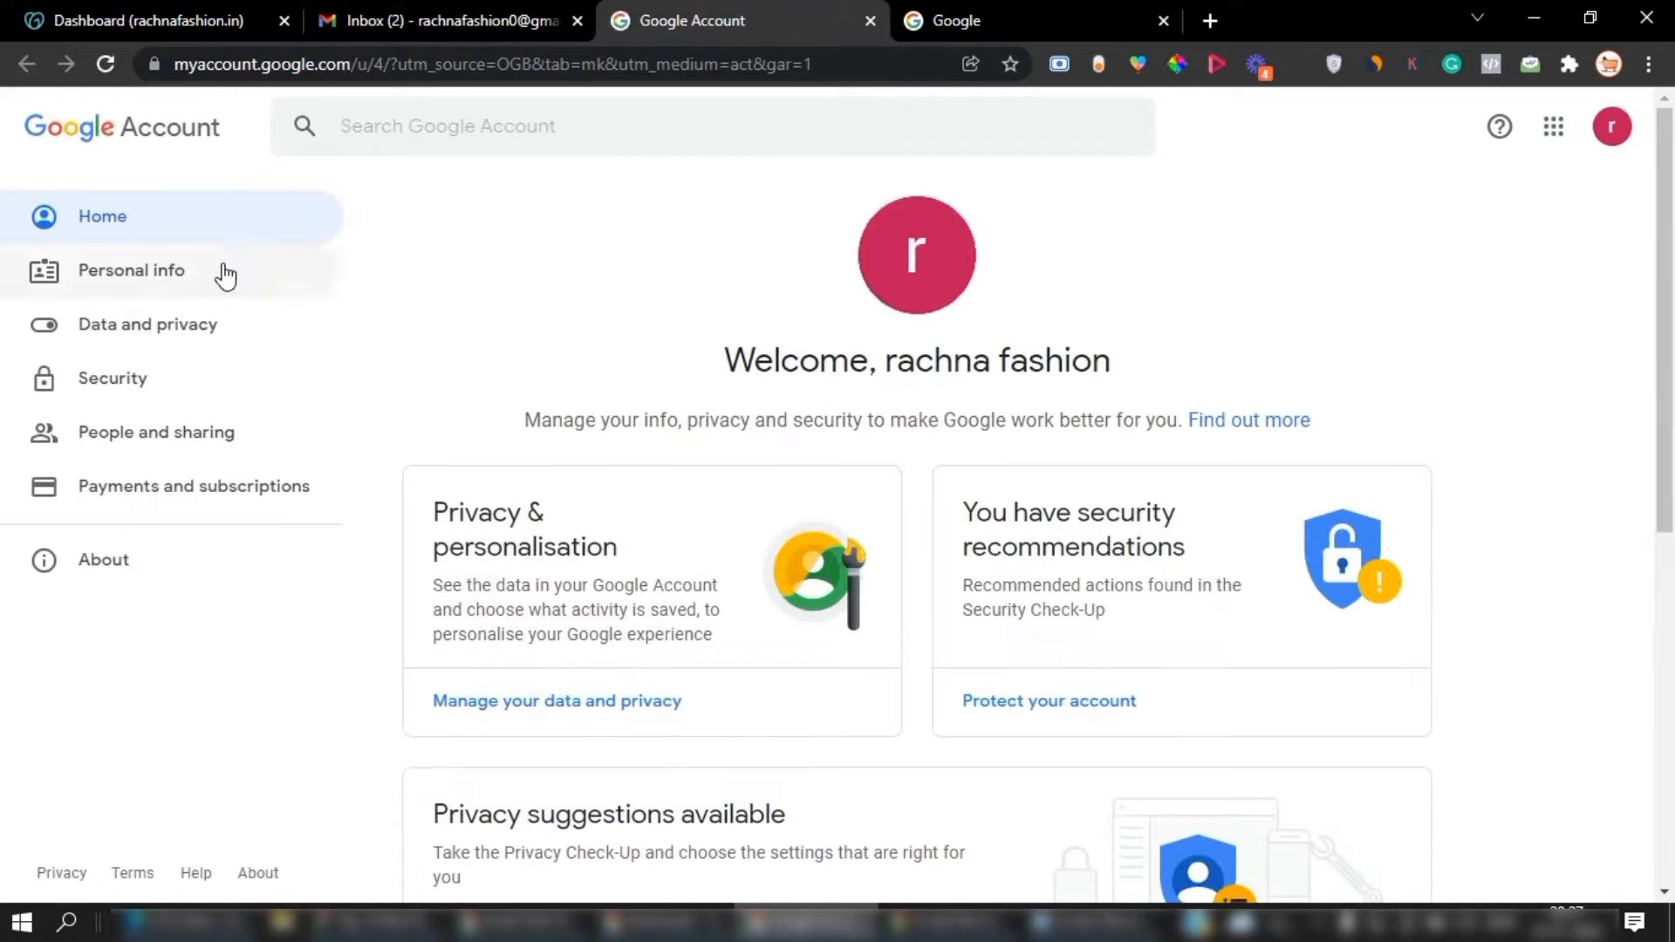
Open the Security settings and scroll to Signing in to Google, where 2-Step Verification shows Off
{"action": "left_click", "coordinate": [143, 384]}
{"action": "scroll", "coordinate": [841, 493], "scroll_direction": "down", "scroll_amount": 7}
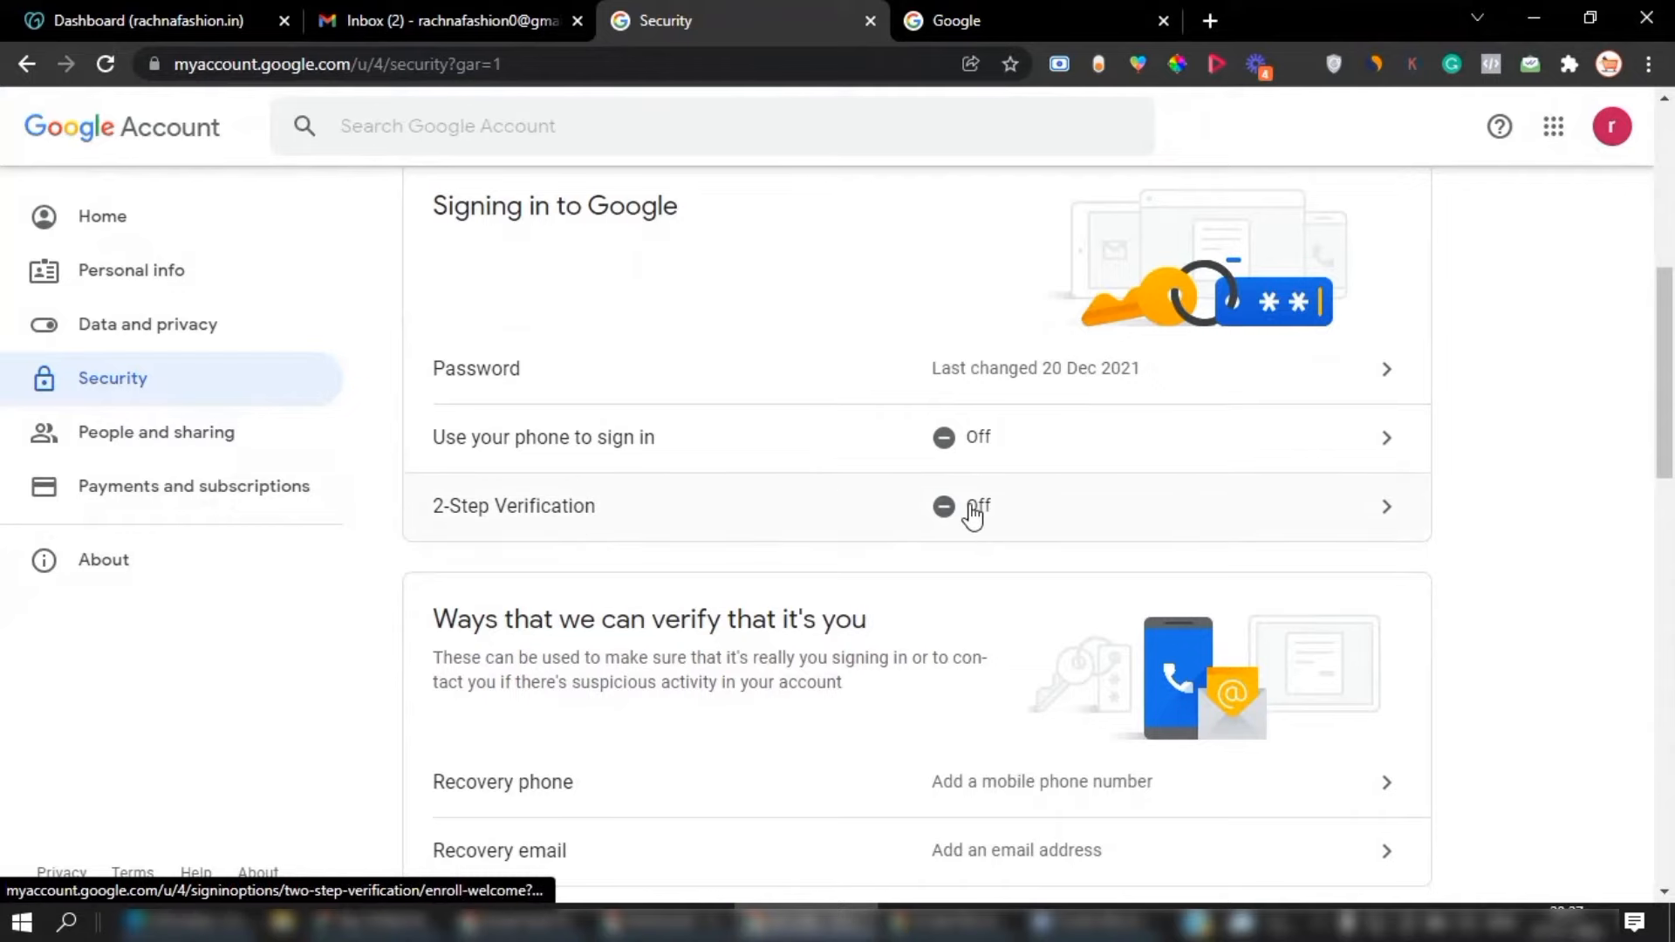
Begin 2-Step Verification setup and re-enter the account password to continue
{"action": "left_click", "coordinate": [968, 515]}
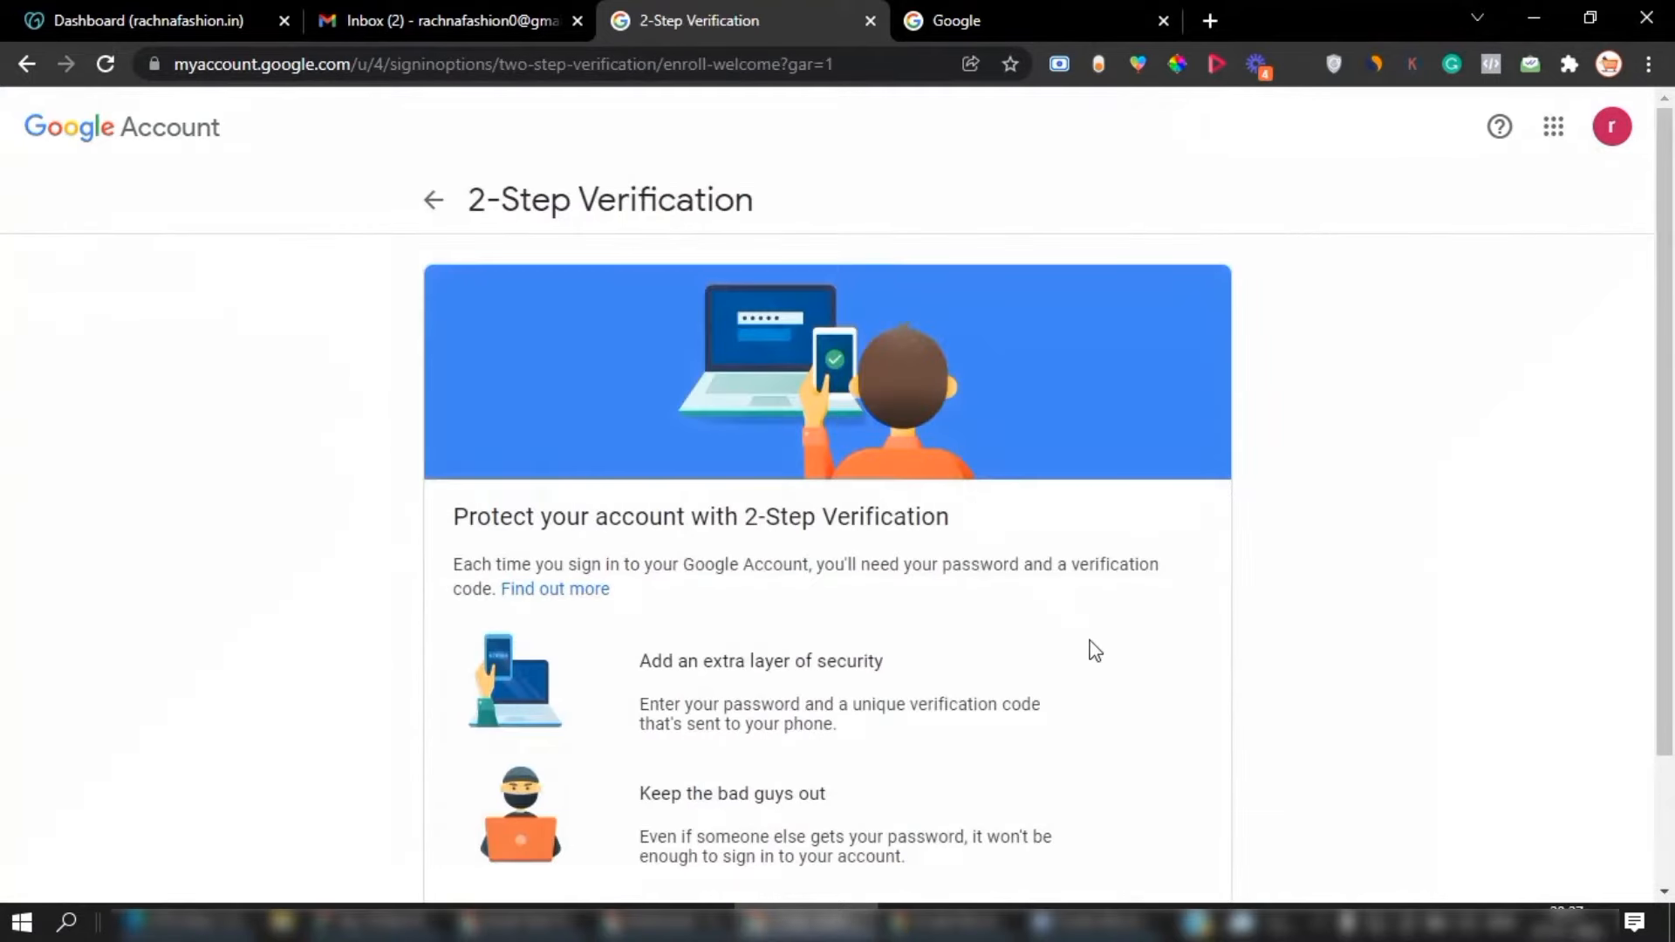
{"action": "scroll", "coordinate": [1091, 646], "scroll_direction": "down", "scroll_amount": 2}
{"action": "left_click", "coordinate": [1120, 802]}
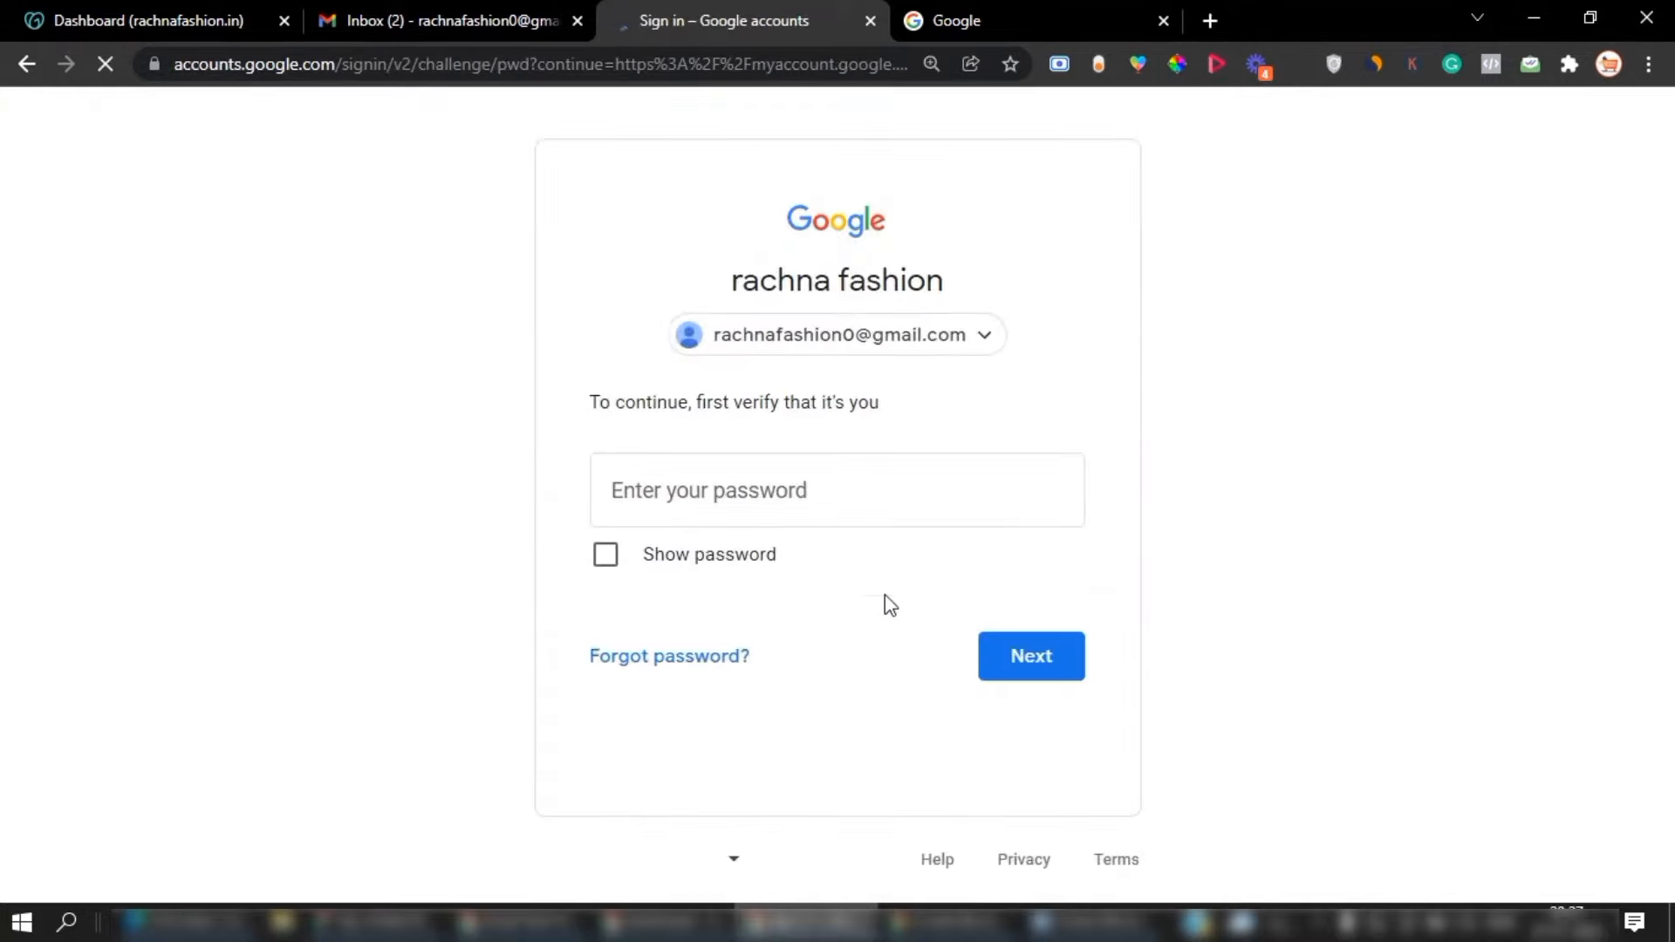
{"action": "left_click", "coordinate": [737, 497]}
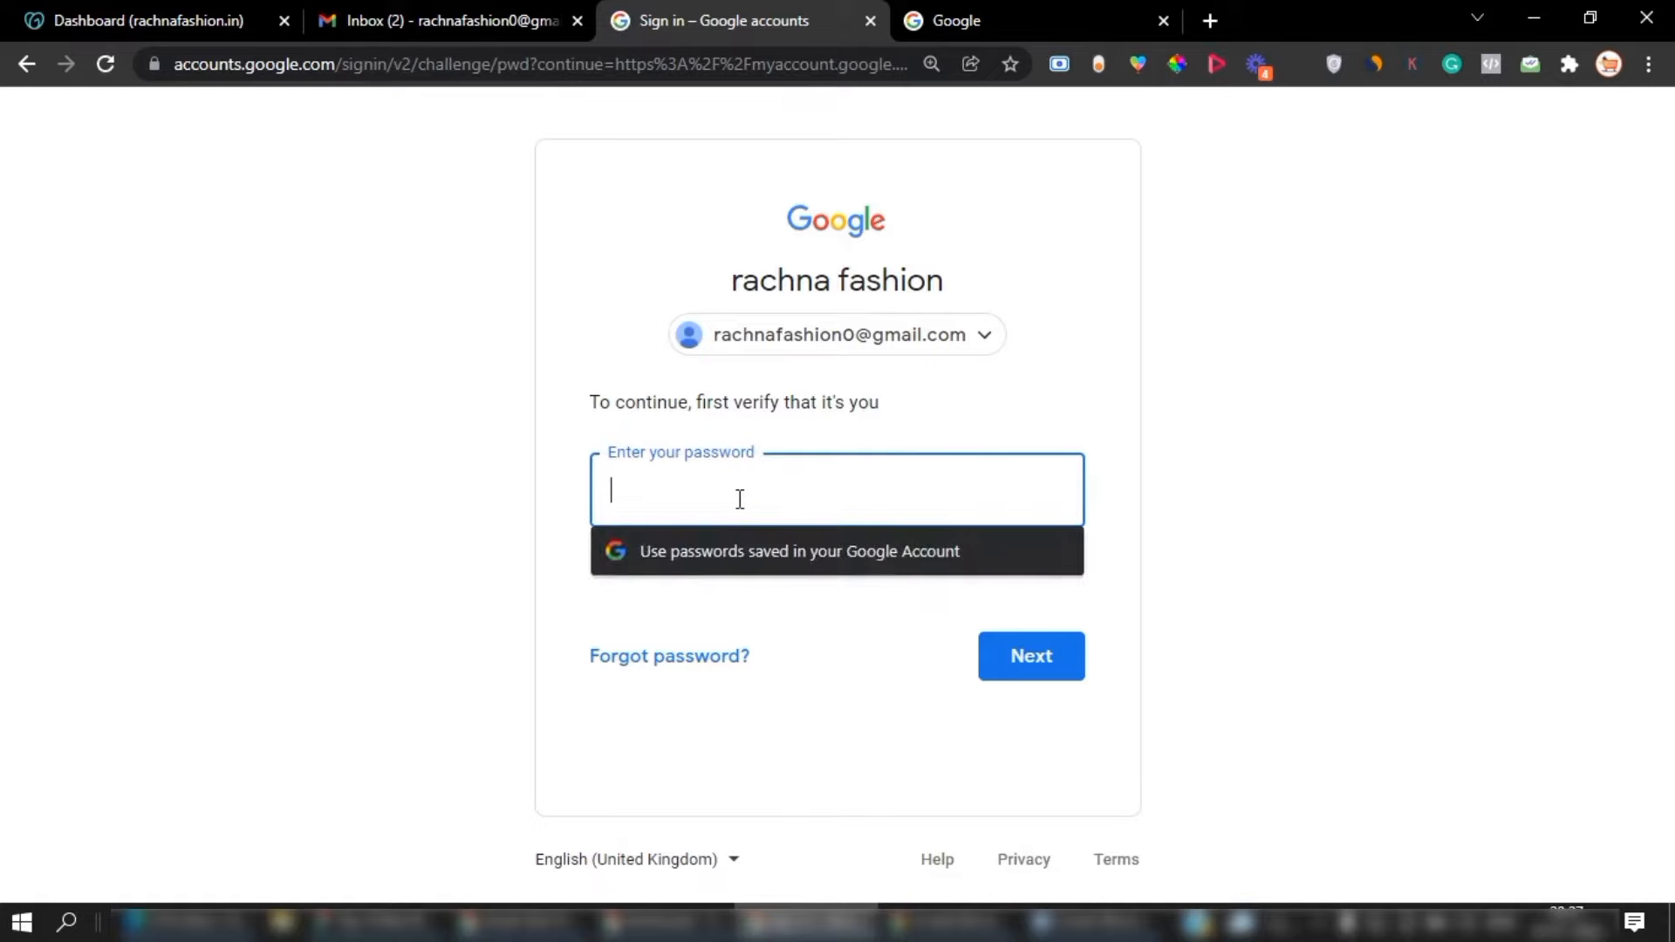
{"action": "type", "text": "••••••••••"}
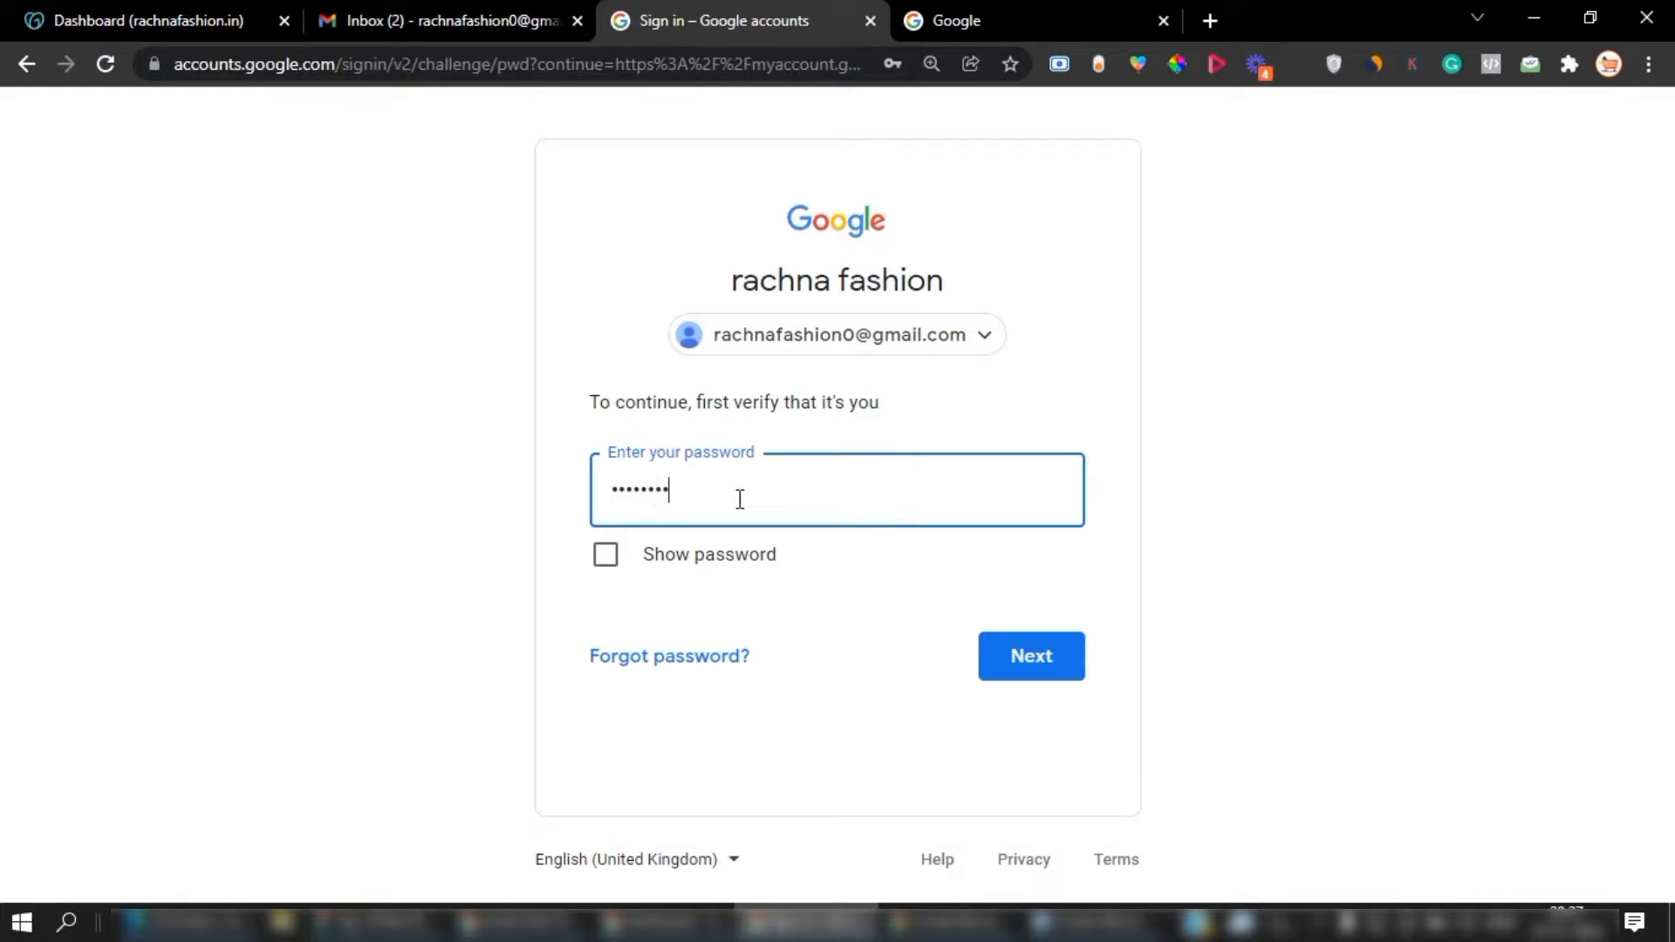
{"action": "left_click", "coordinate": [1041, 670]}
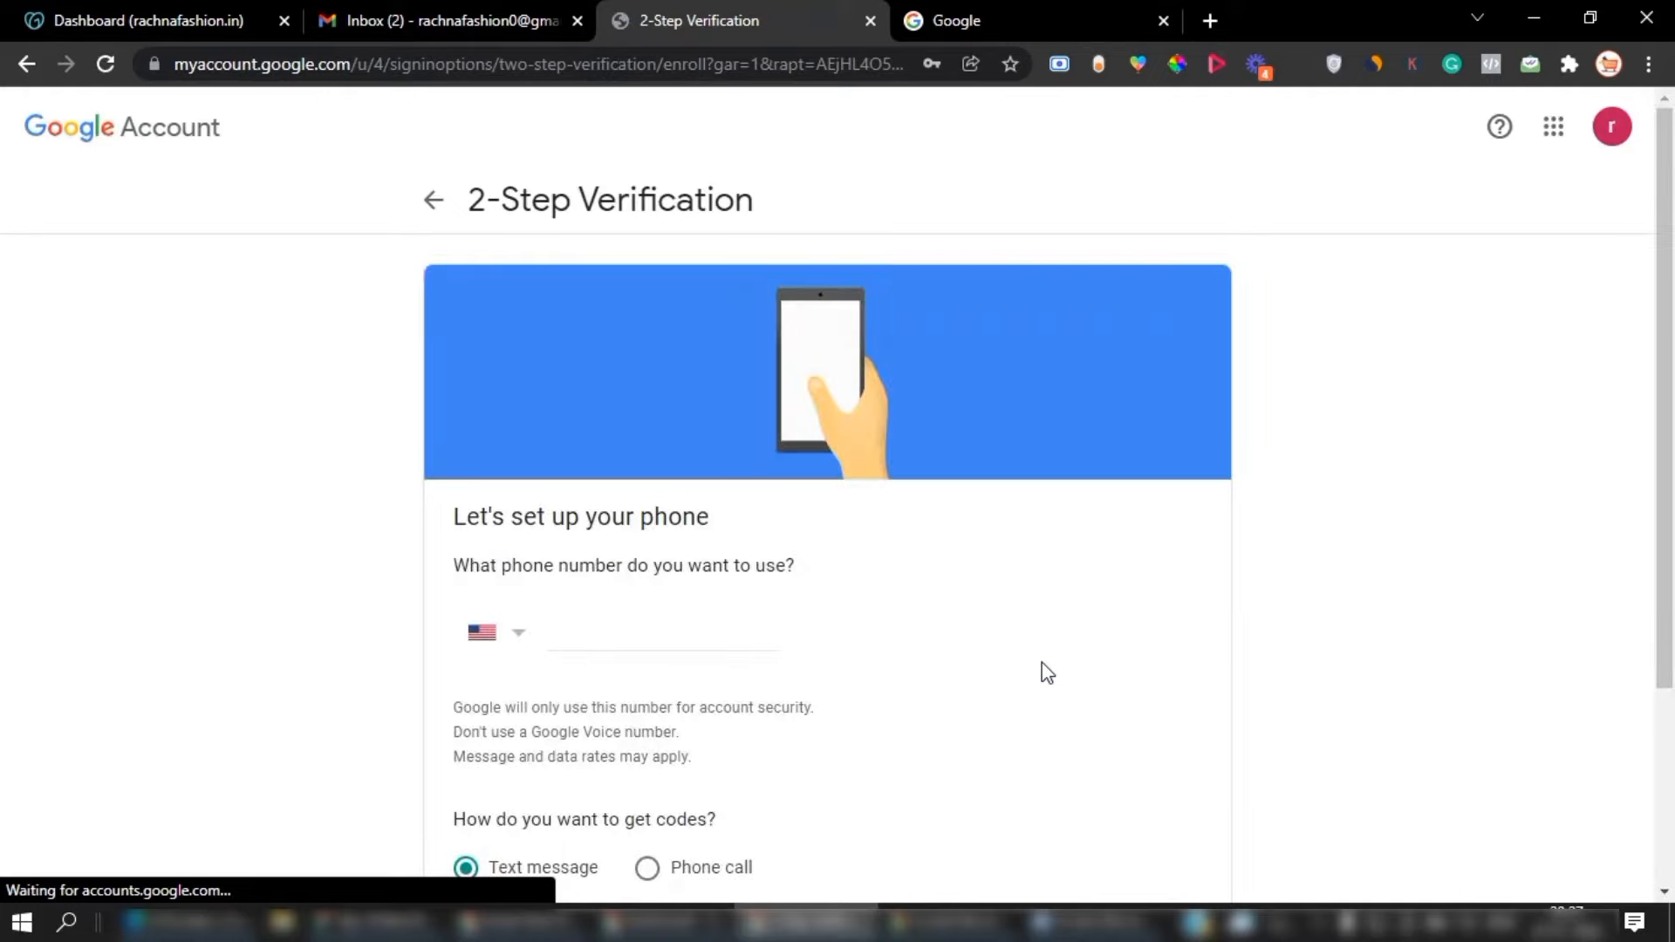
Enter the phone number with Text message delivery and request the verification code
{"action": "scroll", "coordinate": [1043, 664], "scroll_direction": "down", "scroll_amount": 2}
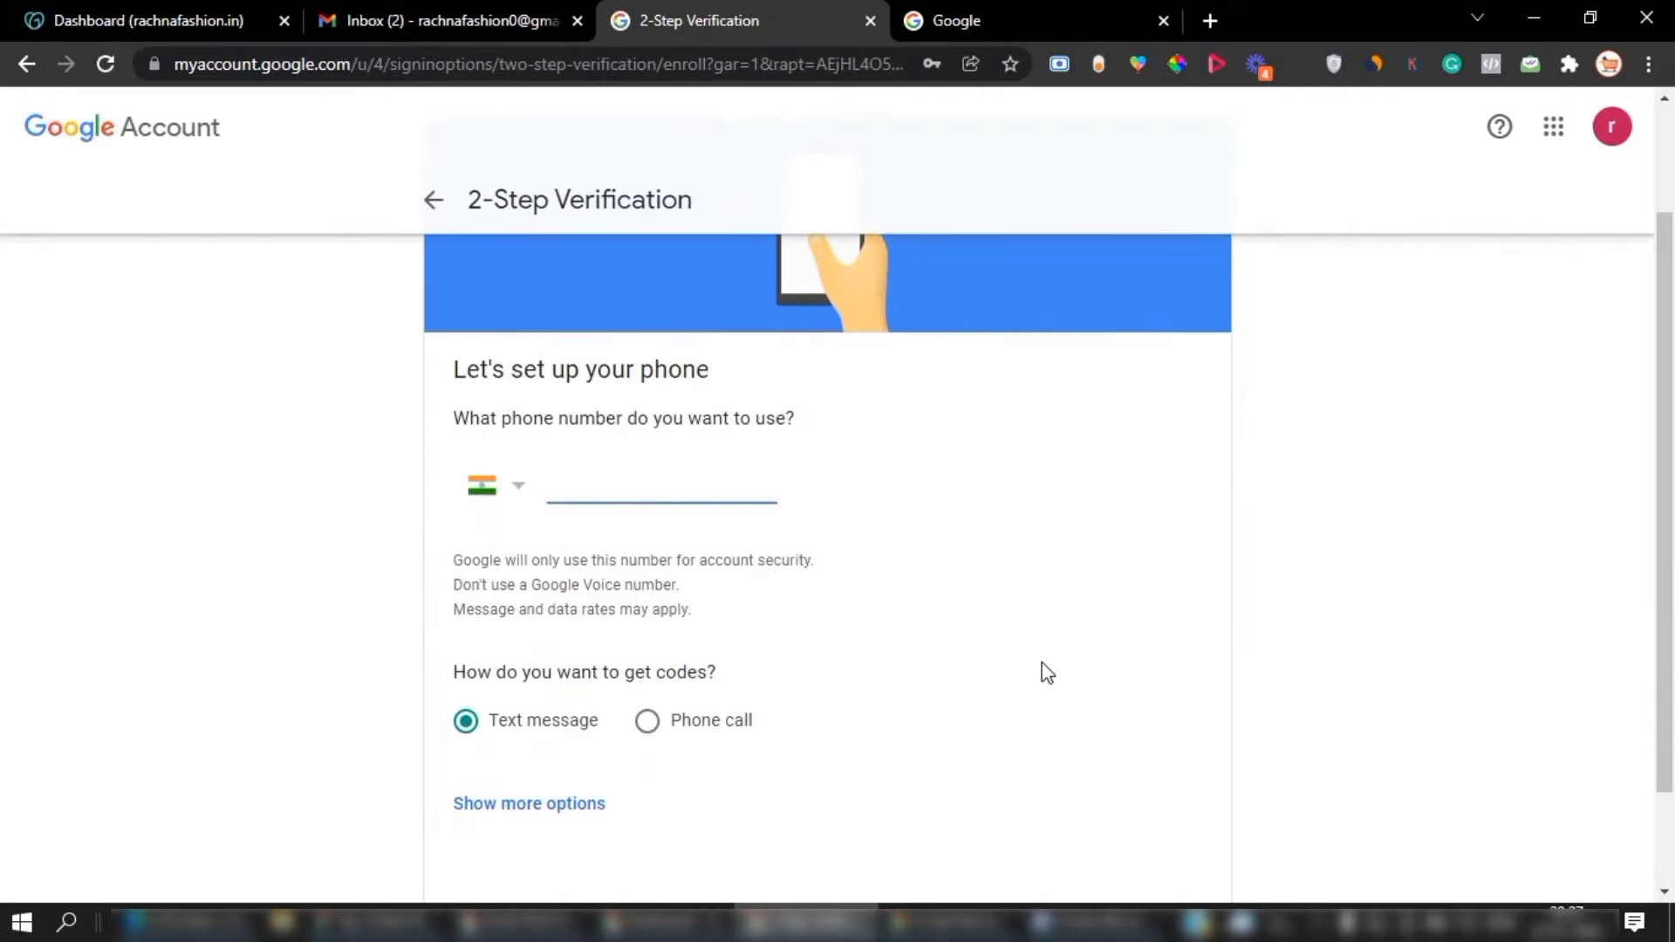
{"action": "left_click", "coordinate": [504, 458]}
{"action": "left_click", "coordinate": [597, 483]}
{"action": "type", "text": "?????????"}
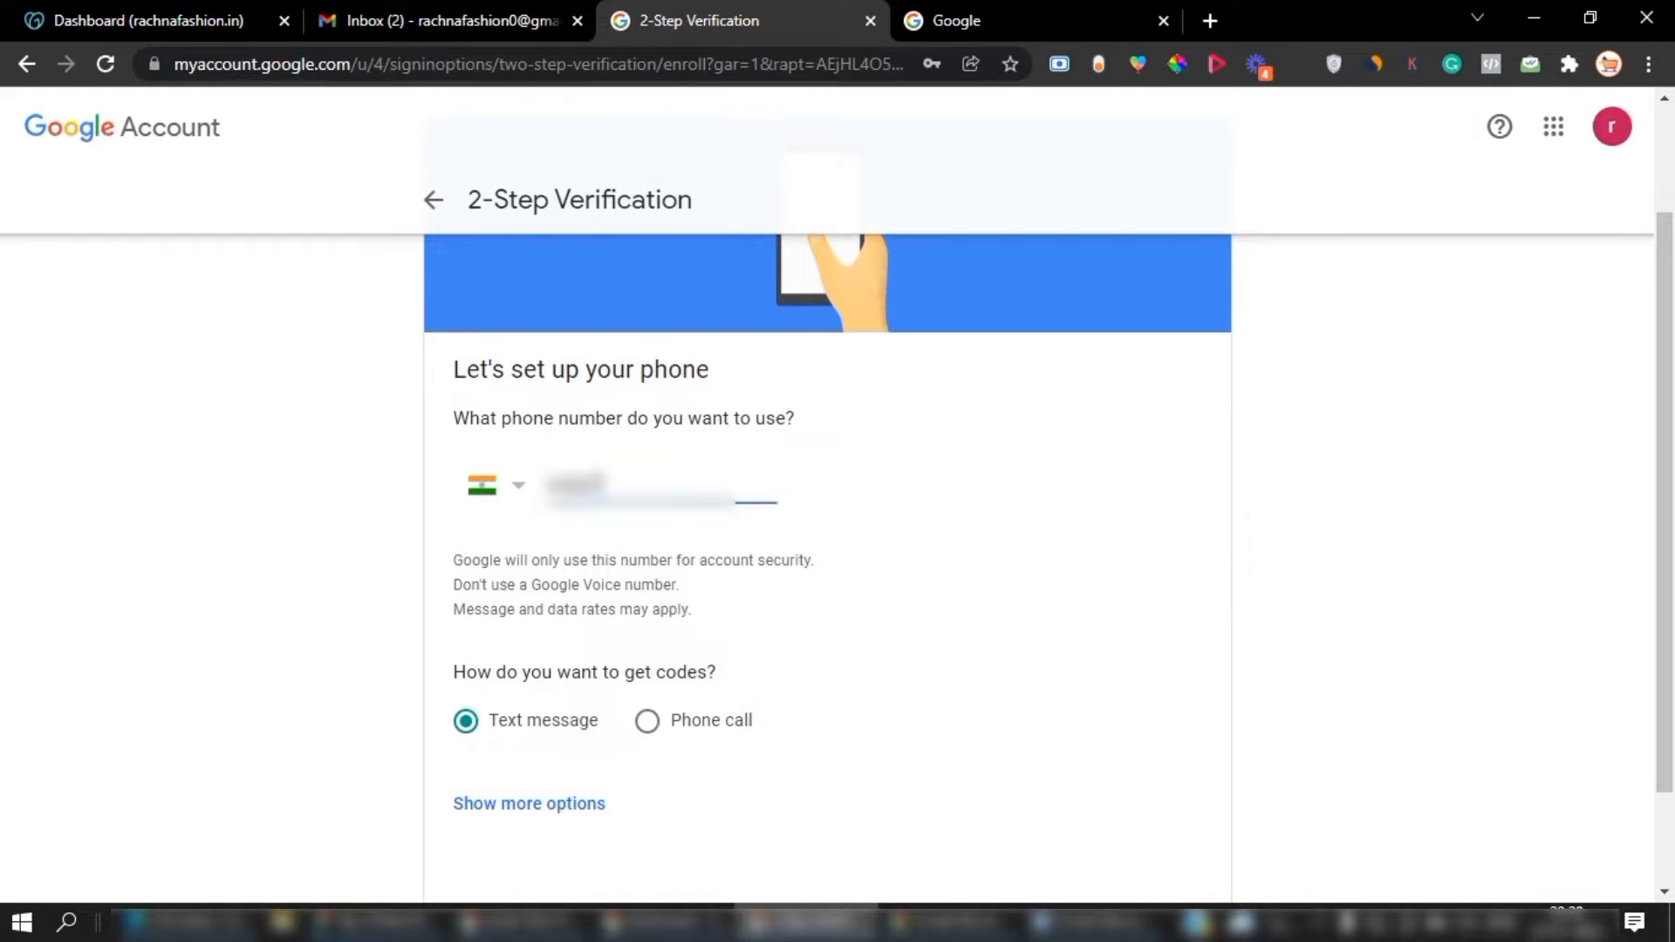
{"action": "type", "text": "??"}
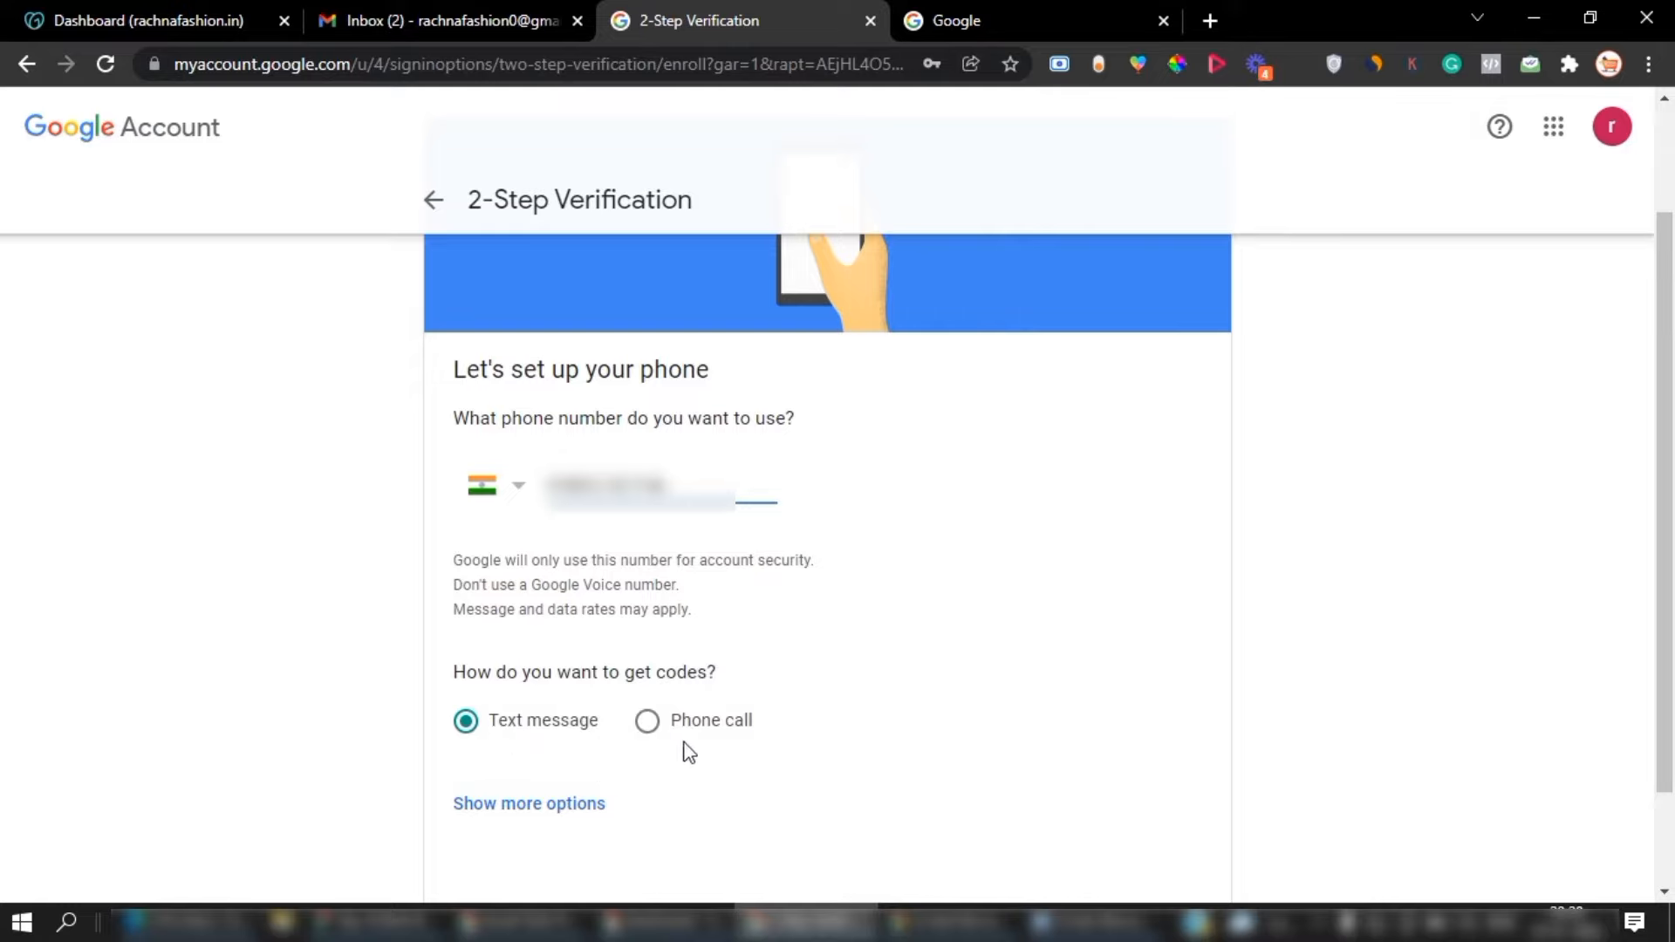
{"action": "scroll", "coordinate": [837, 727], "scroll_direction": "down", "scroll_amount": 1}
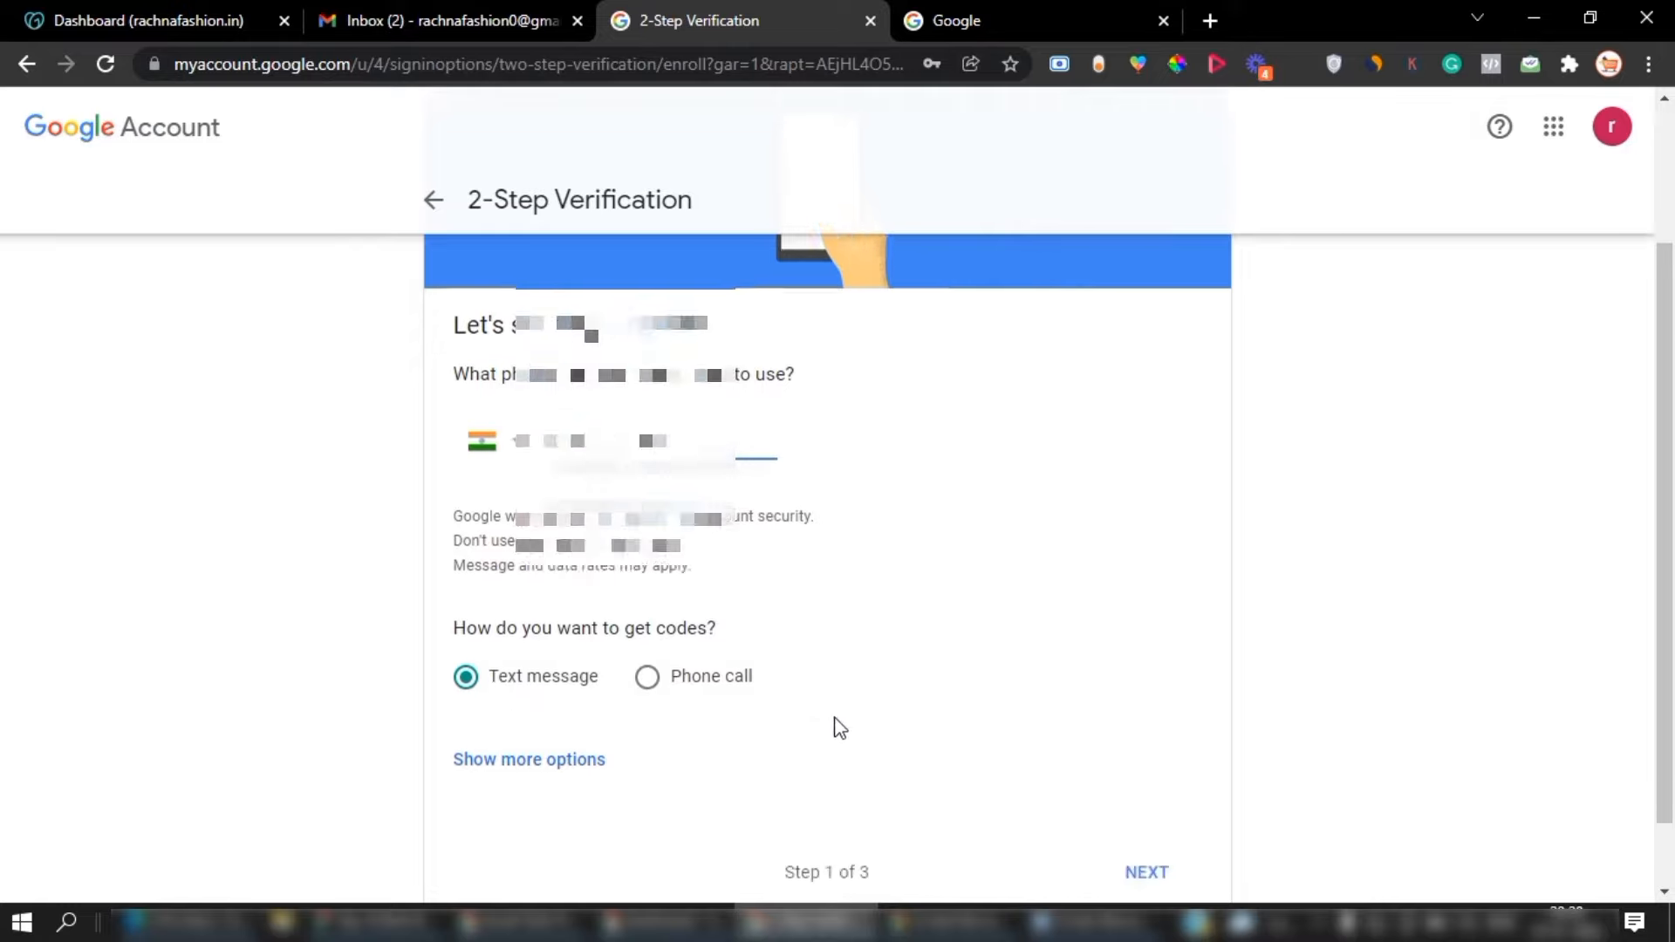
{"action": "scroll", "coordinate": [839, 727], "scroll_direction": "down", "scroll_amount": 1}
{"action": "scroll", "coordinate": [839, 727], "scroll_direction": "up", "scroll_amount": 1}
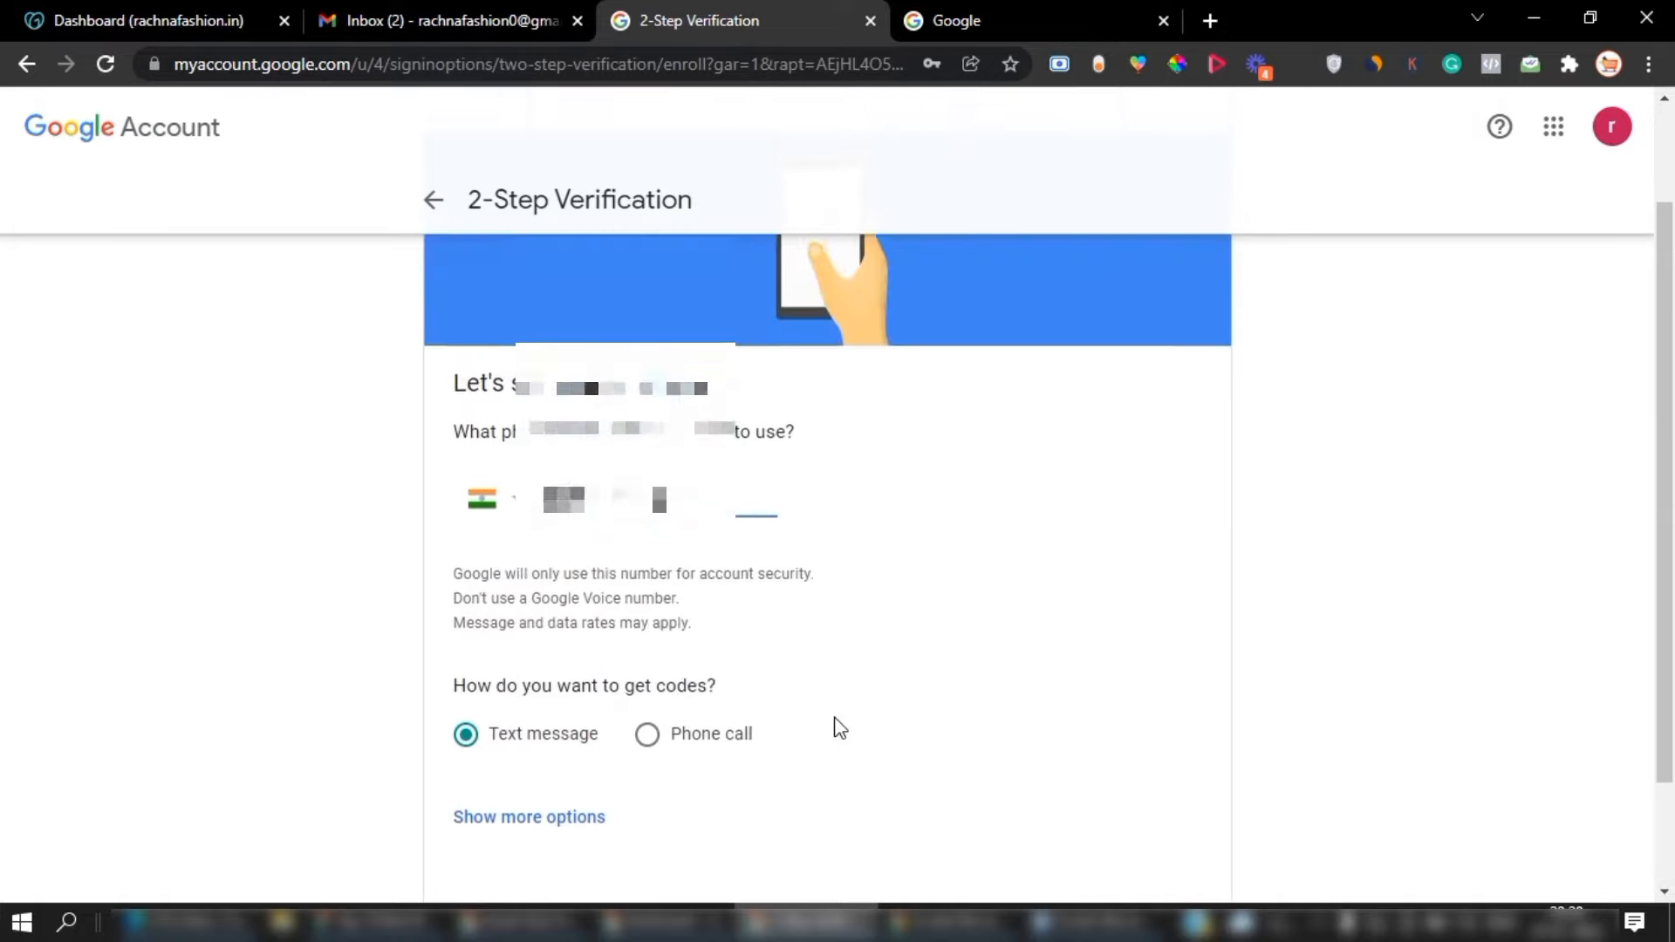
{"action": "scroll", "coordinate": [839, 727], "scroll_direction": "down", "scroll_amount": 1}
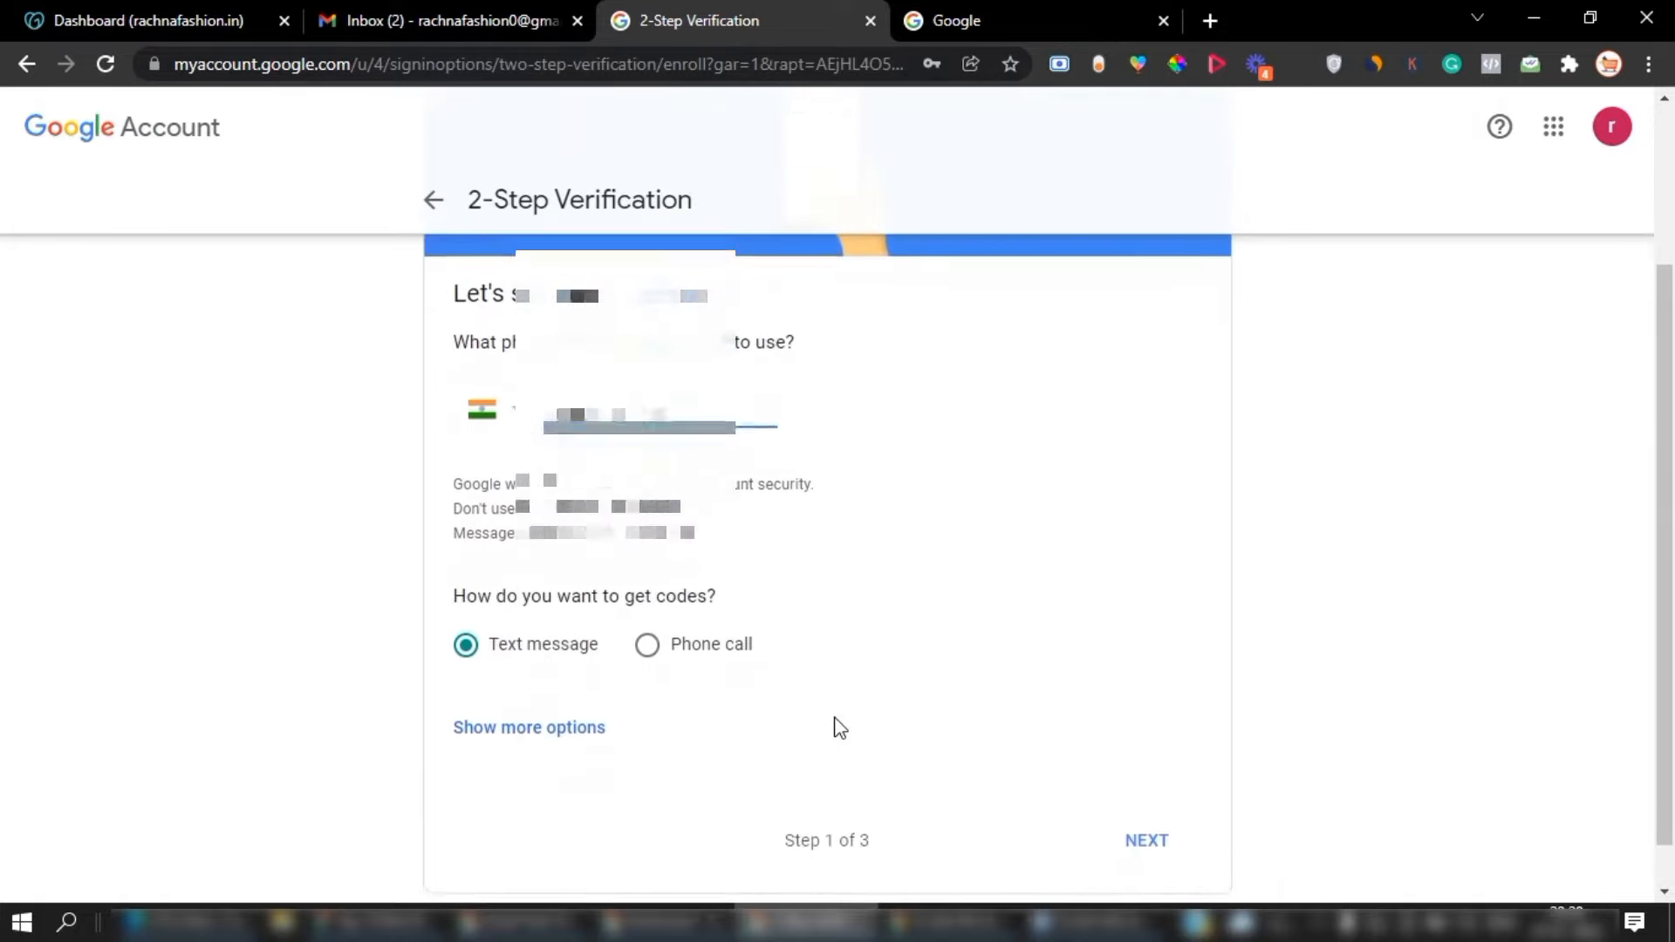
{"action": "left_click", "coordinate": [1157, 842]}
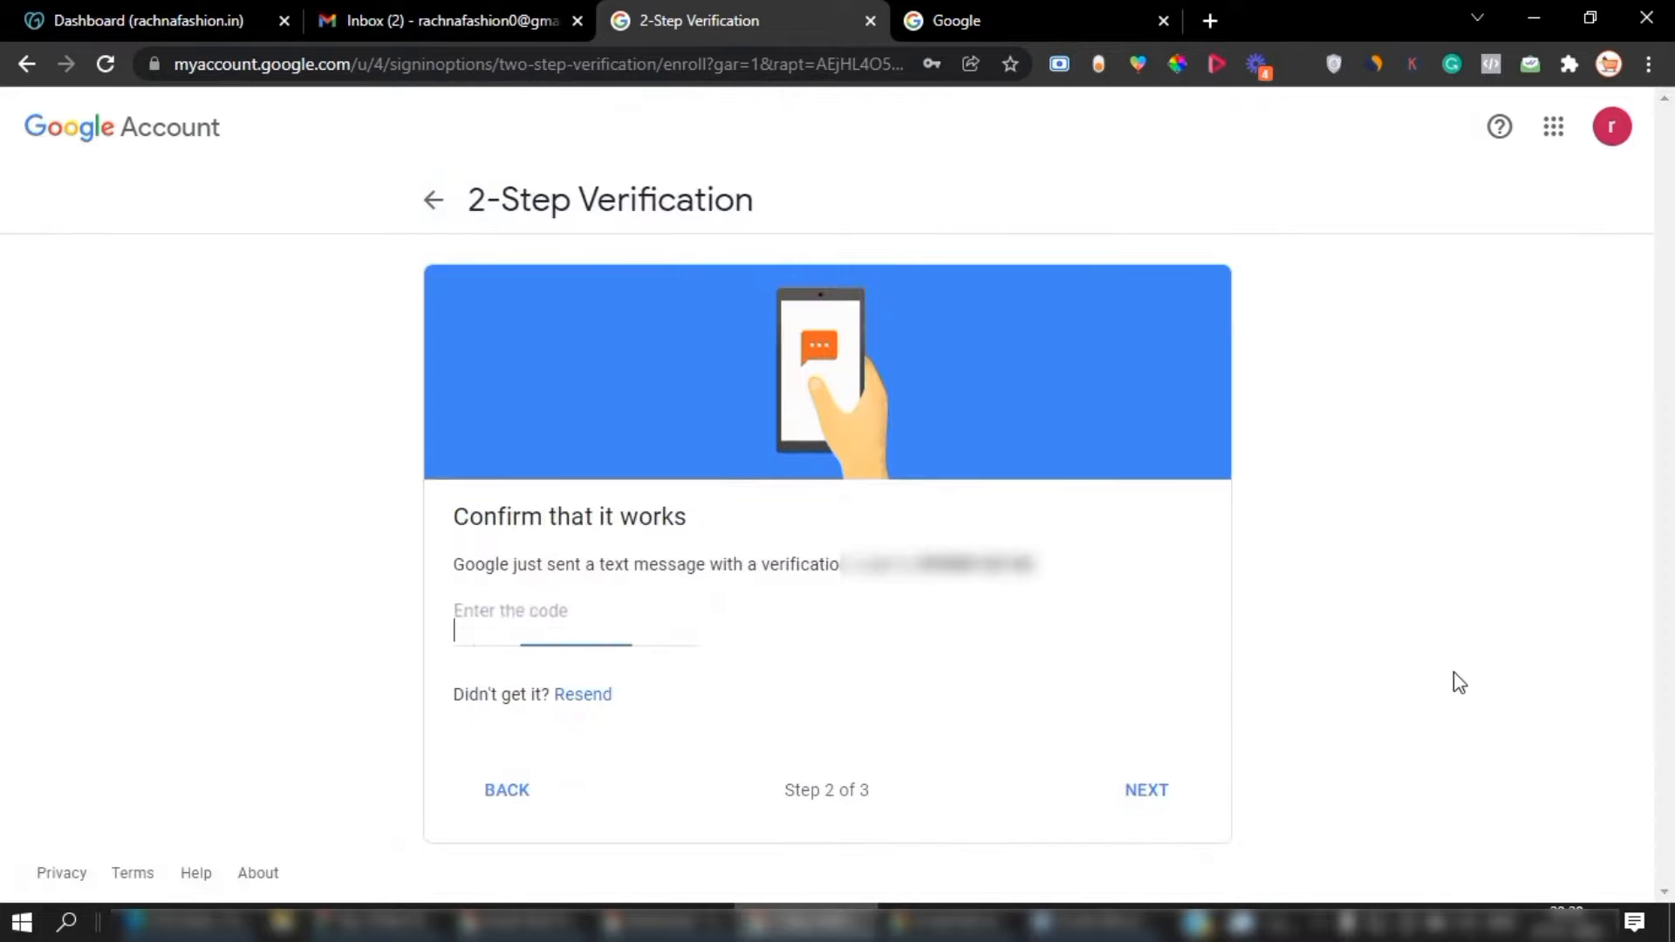
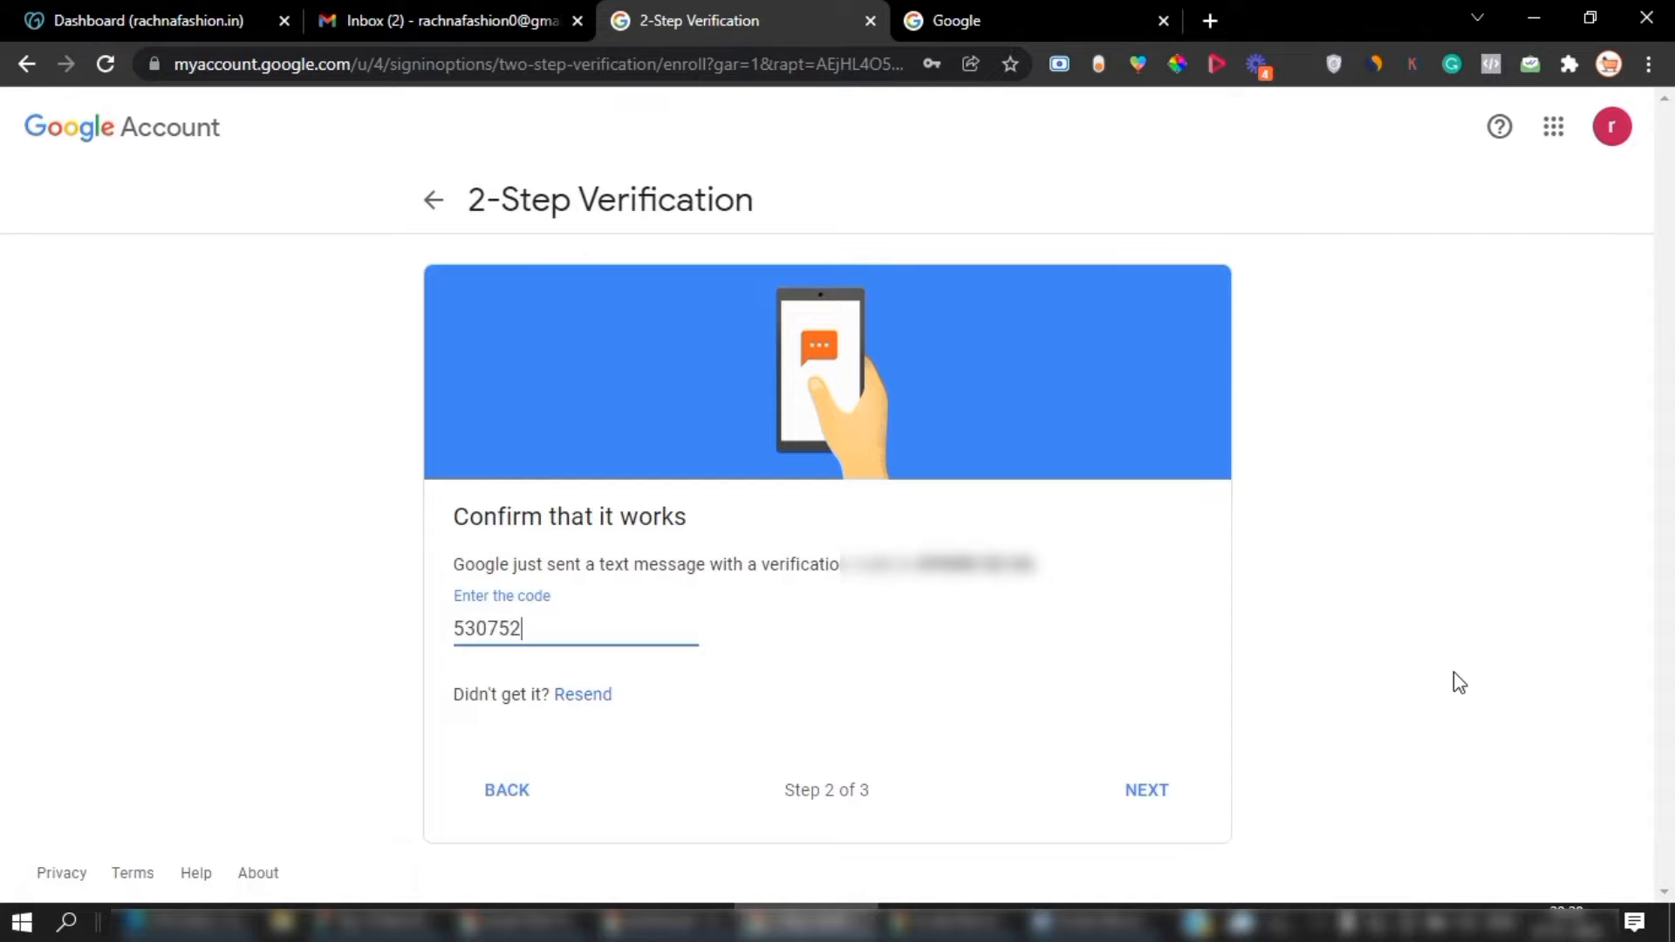
Paste the texted code, verify it, and turn 2-Step Verification on
{"action": "left_click", "coordinate": [1154, 794]}
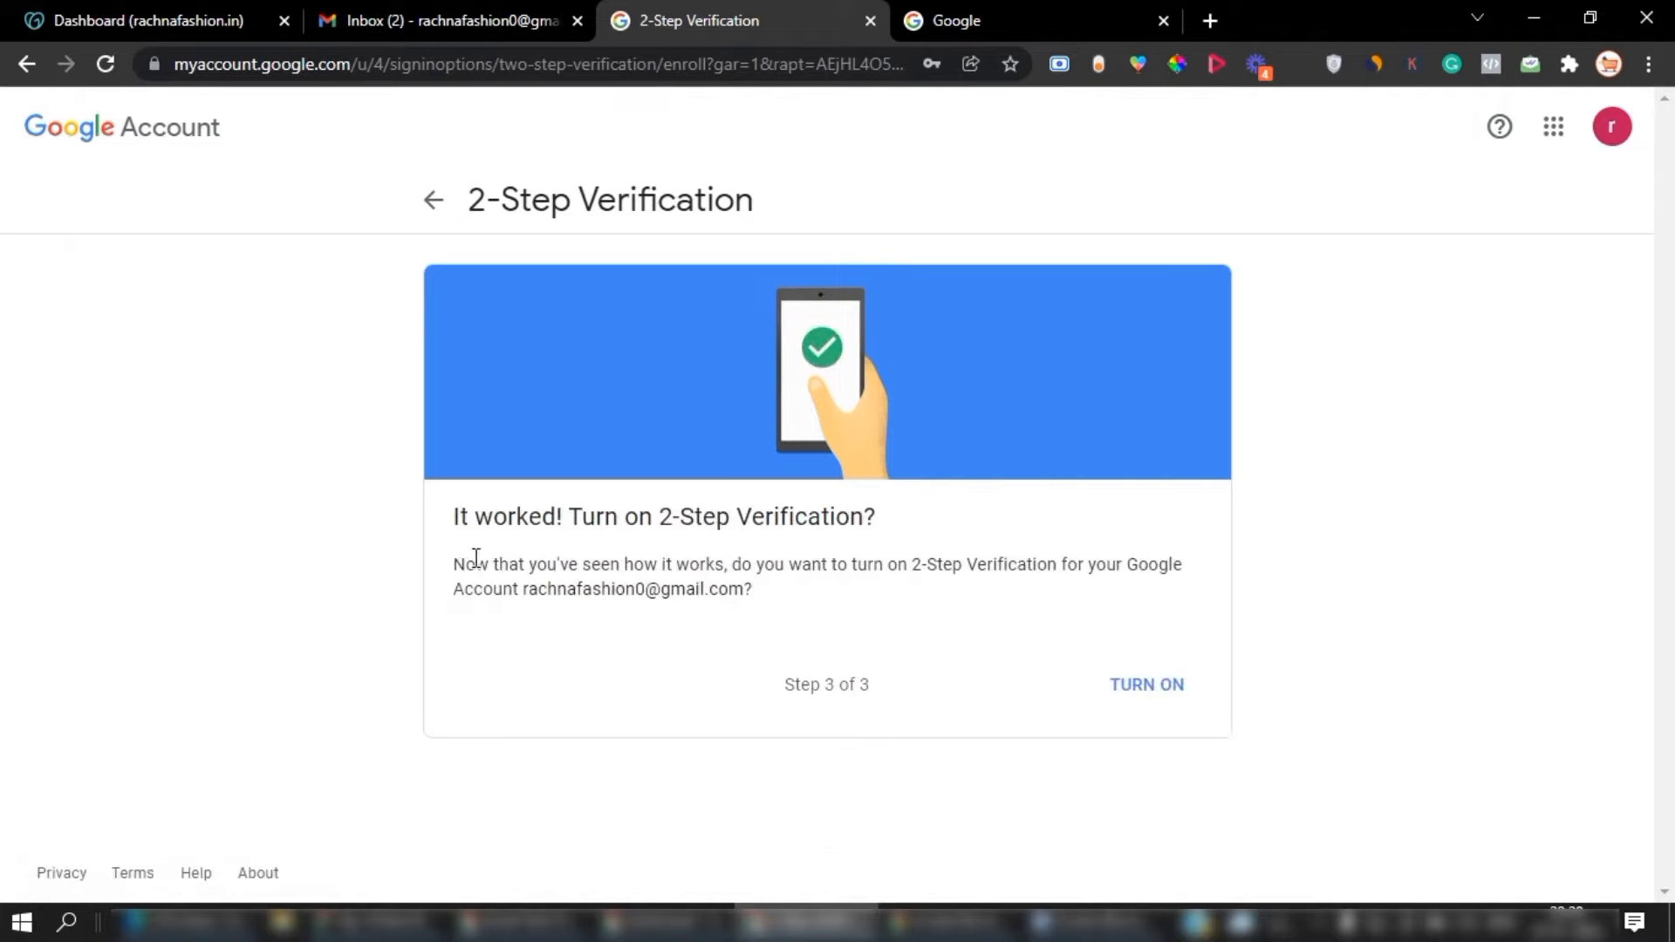
{"action": "left_click", "coordinate": [1143, 687]}
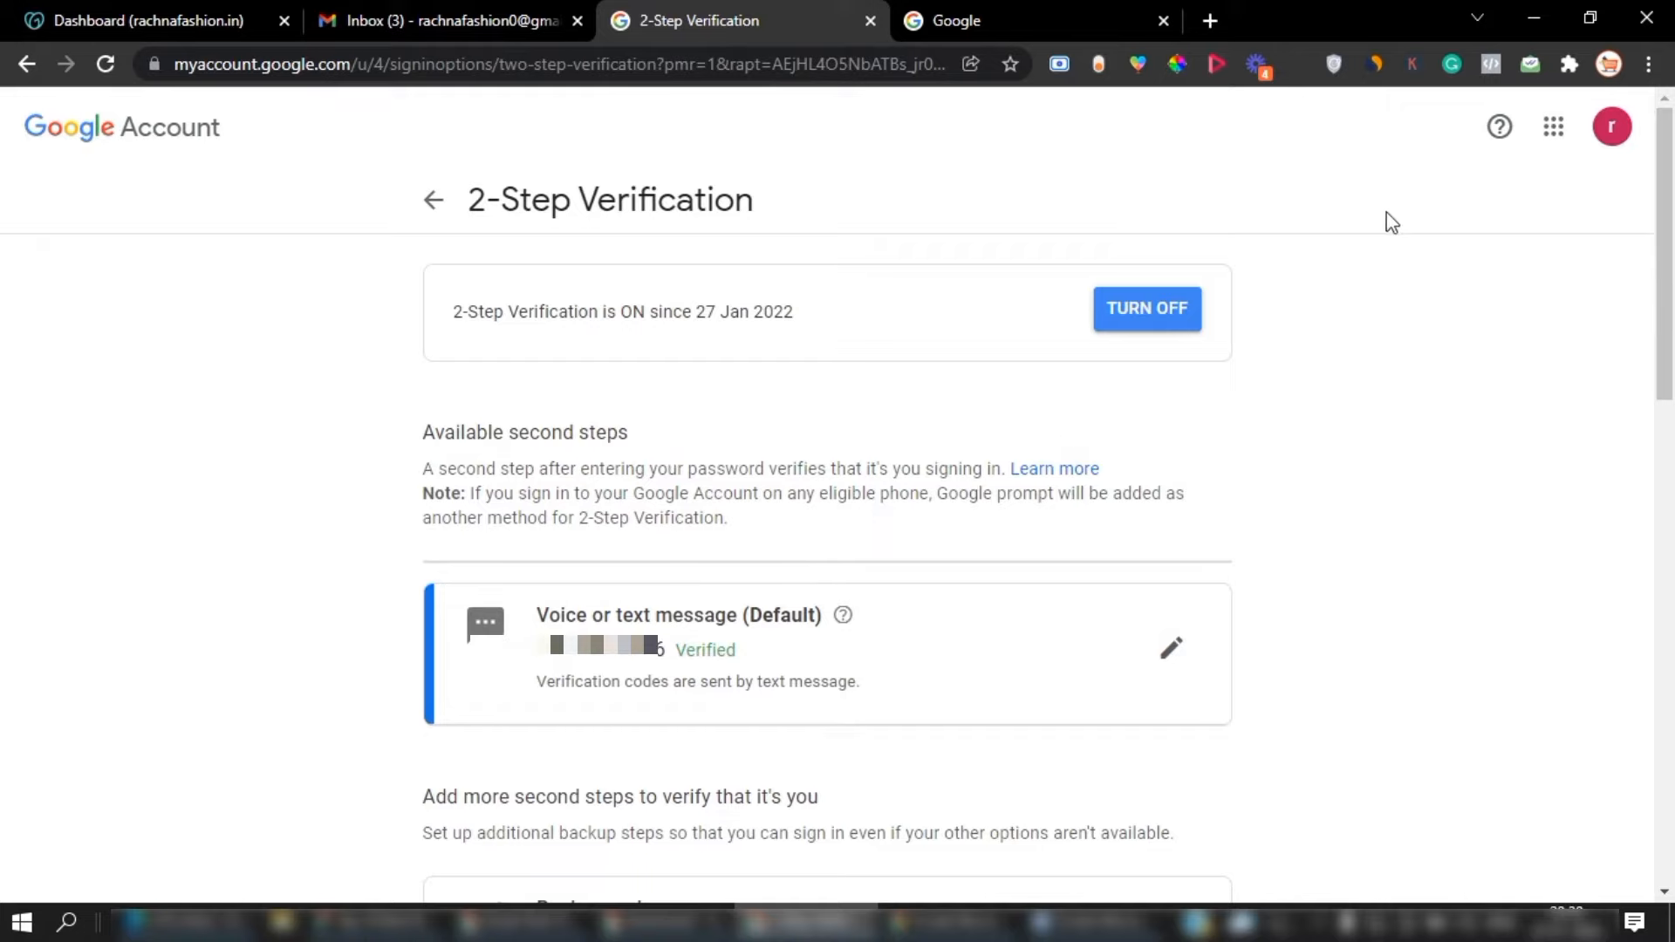
Open Manage your Google Account from the avatar menu, close the spare Google tab, and show Security
{"action": "left_click", "coordinate": [1610, 139]}
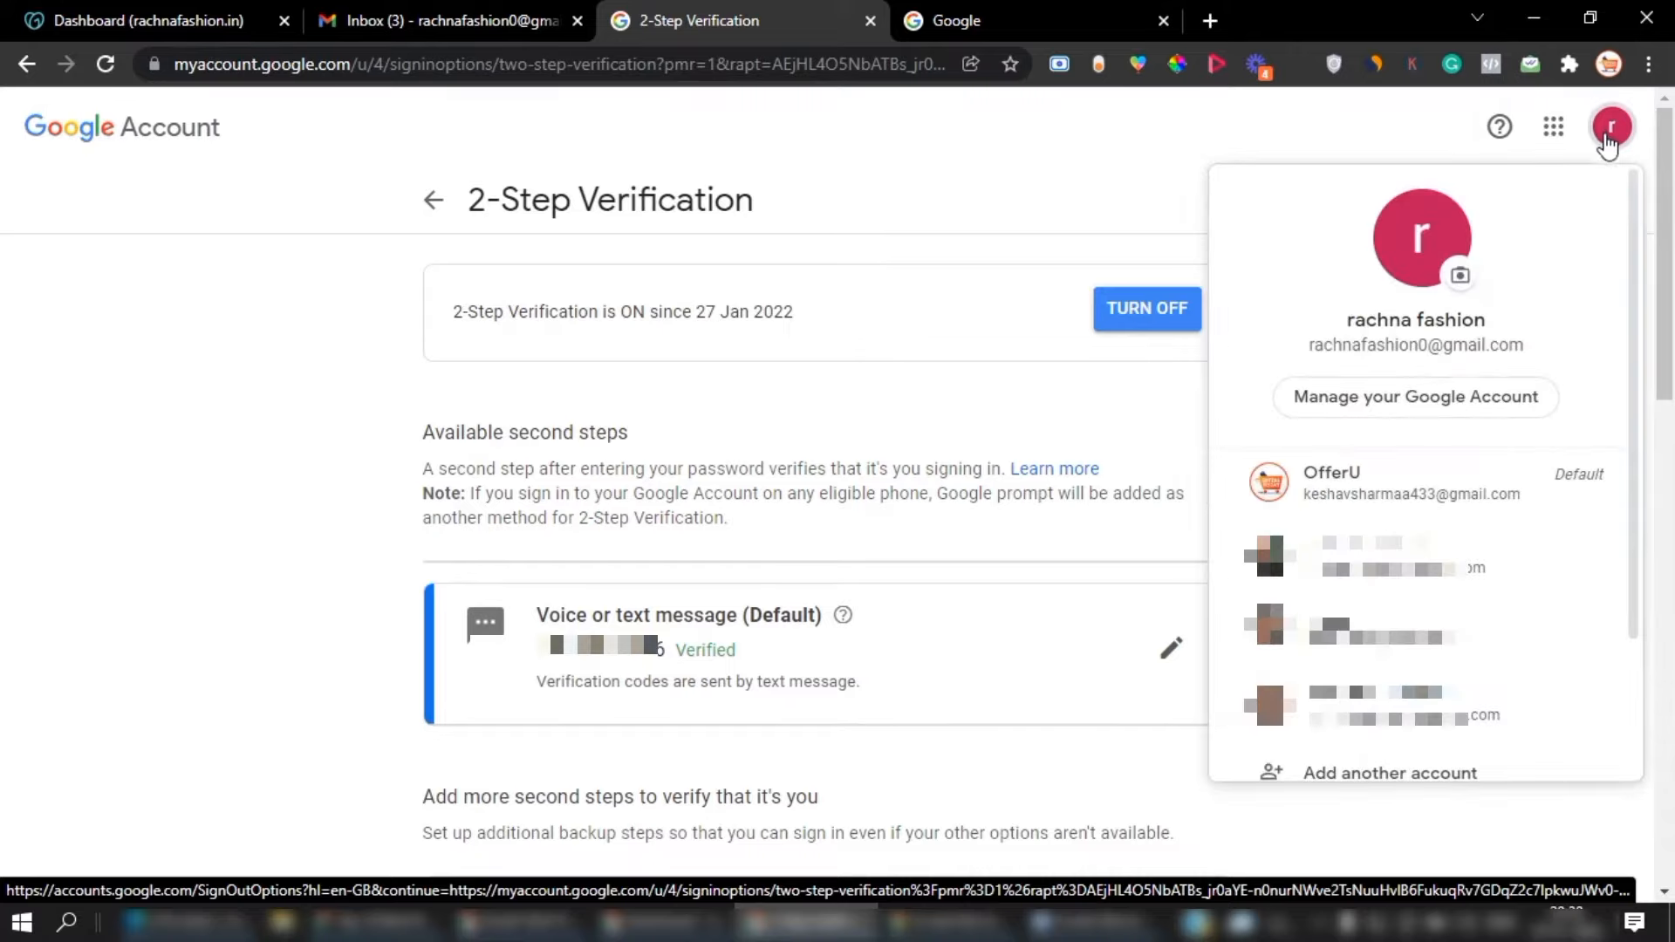
{"action": "left_click", "coordinate": [1415, 400]}
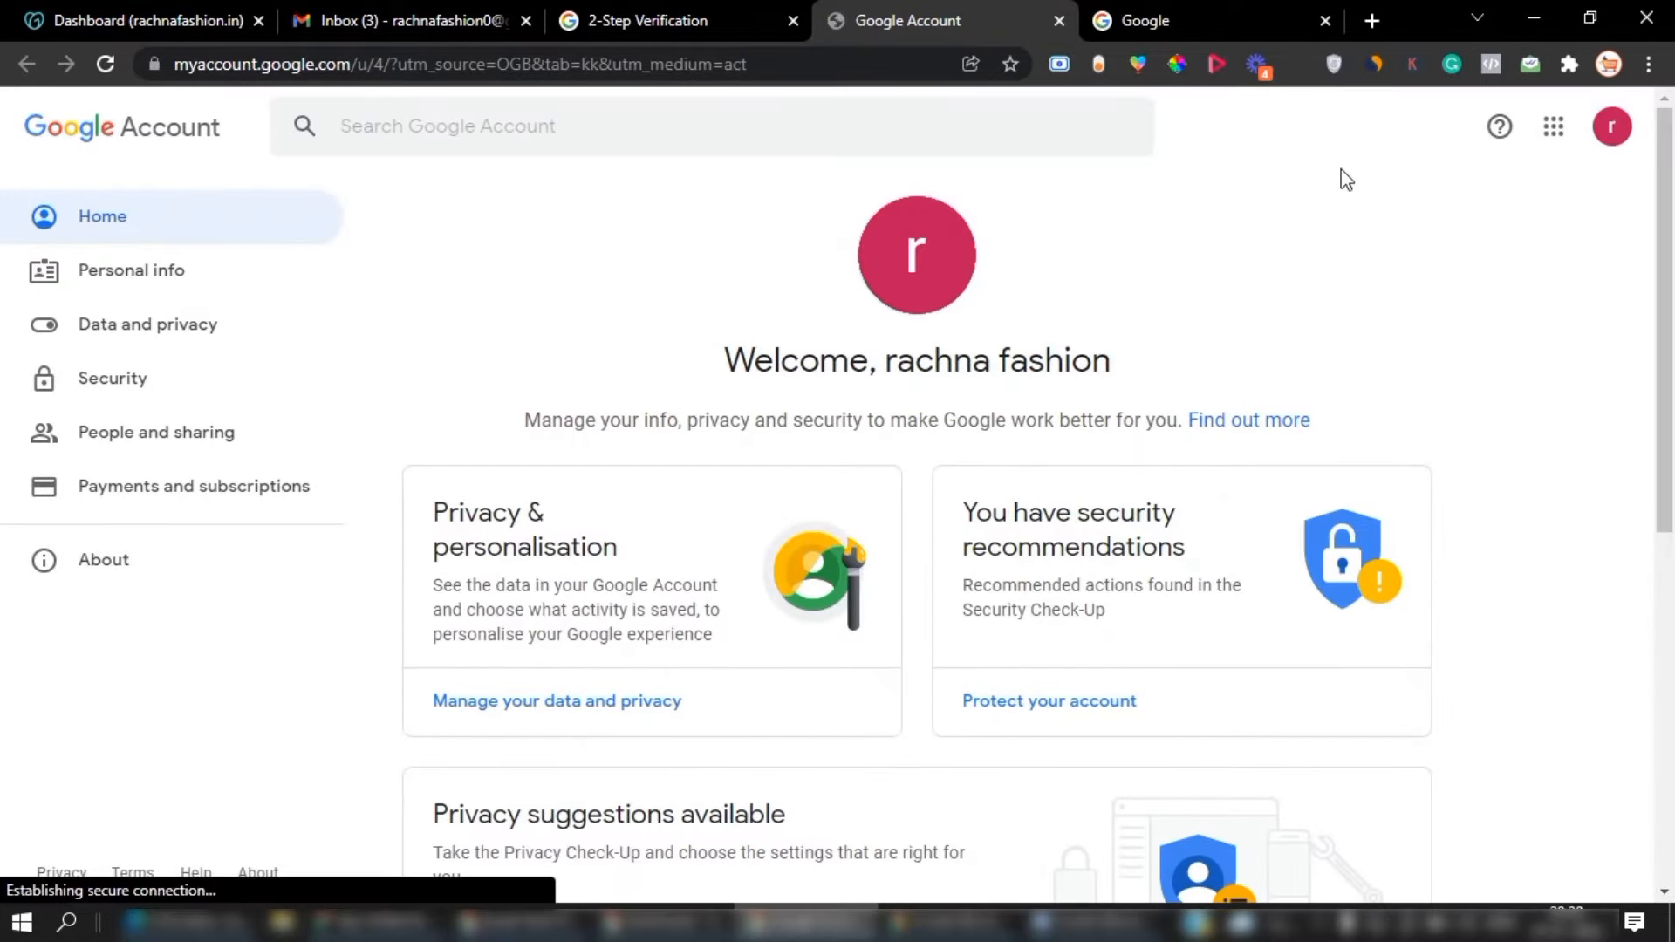
{"action": "left_click", "coordinate": [1324, 17]}
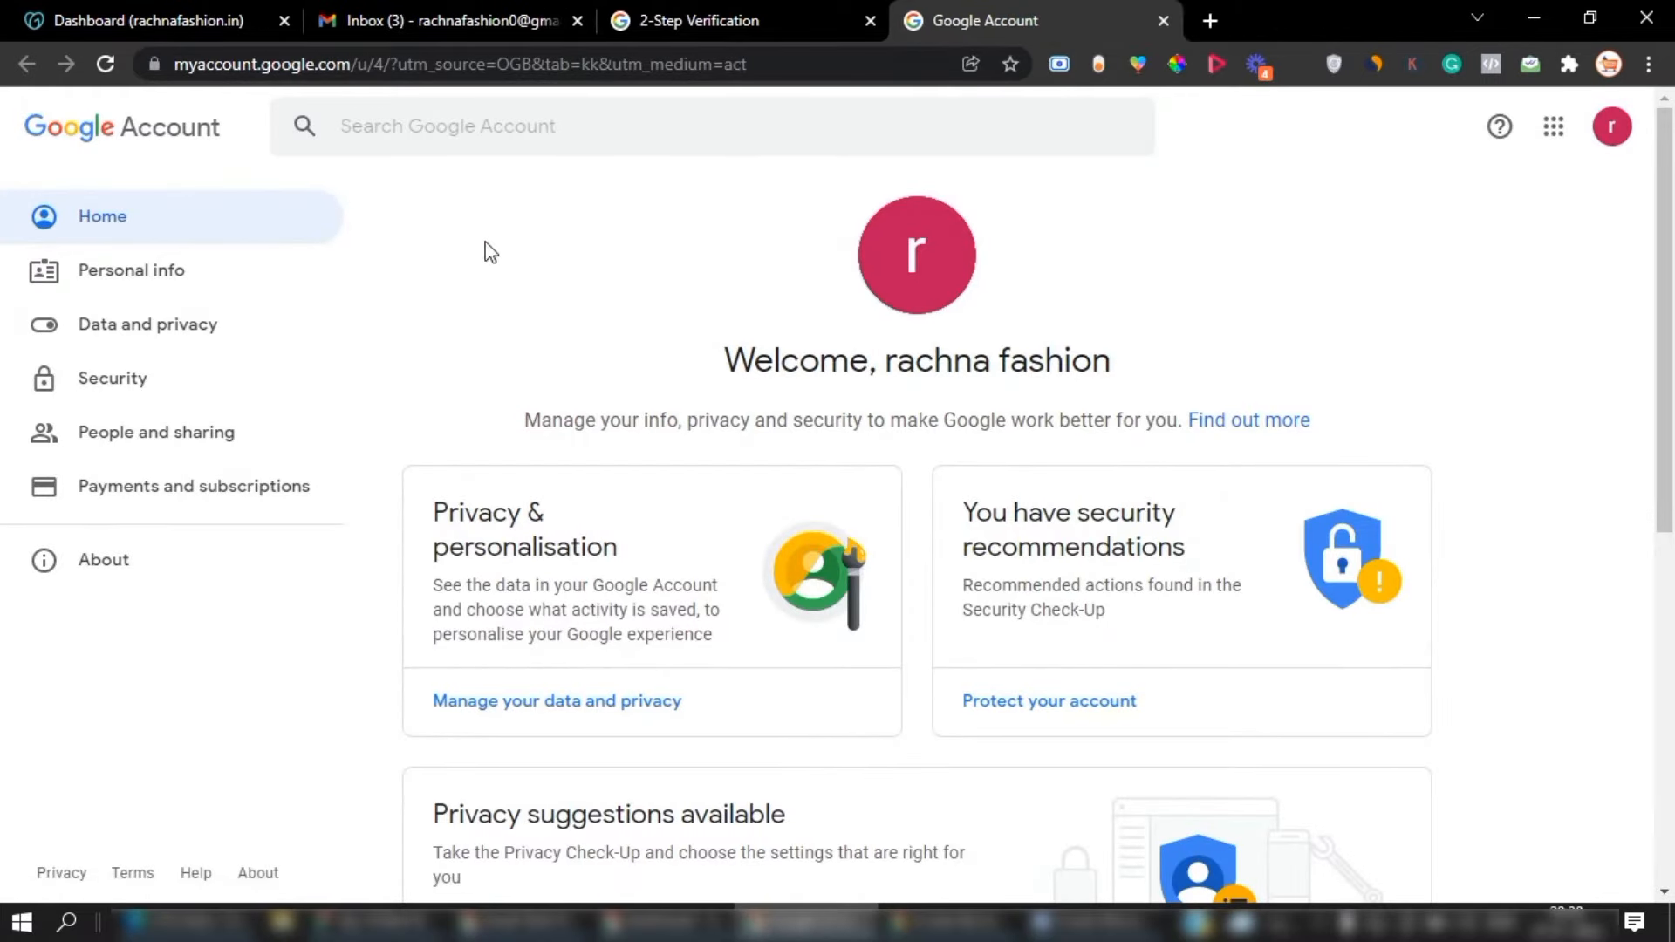
{"action": "left_click", "coordinate": [135, 388]}
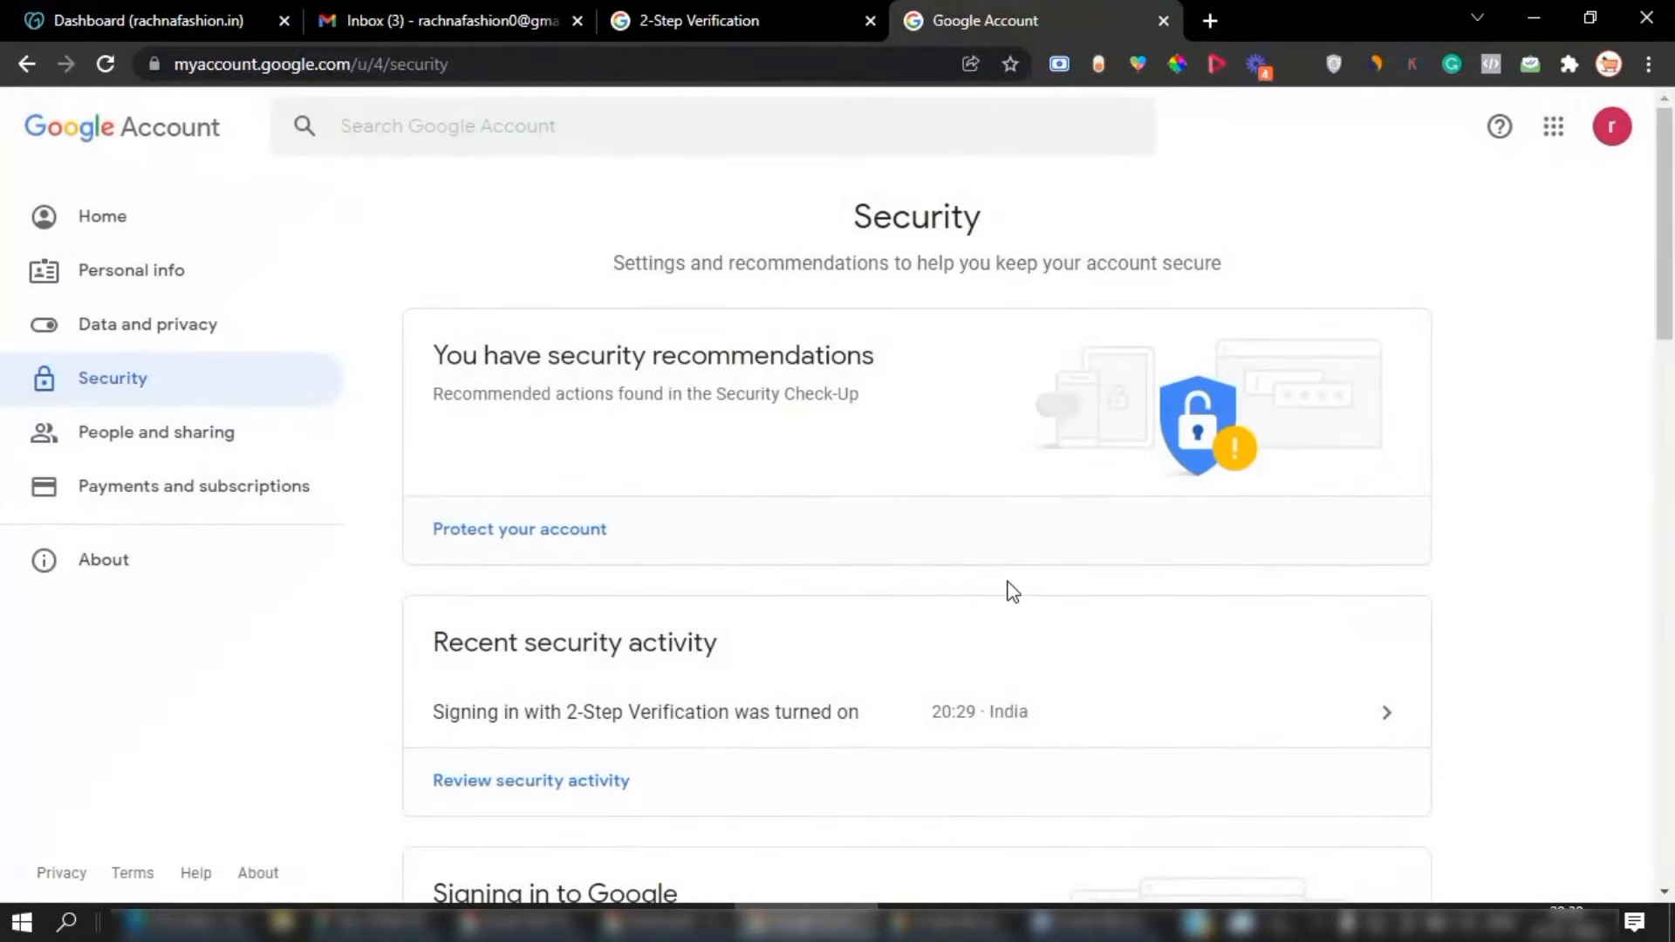
Reach the App passwords page under Signing in to Google, re-entering the account password
{"action": "scroll", "coordinate": [1008, 589], "scroll_direction": "down", "scroll_amount": 4}
{"action": "scroll", "coordinate": [1008, 593], "scroll_direction": "down", "scroll_amount": 3}
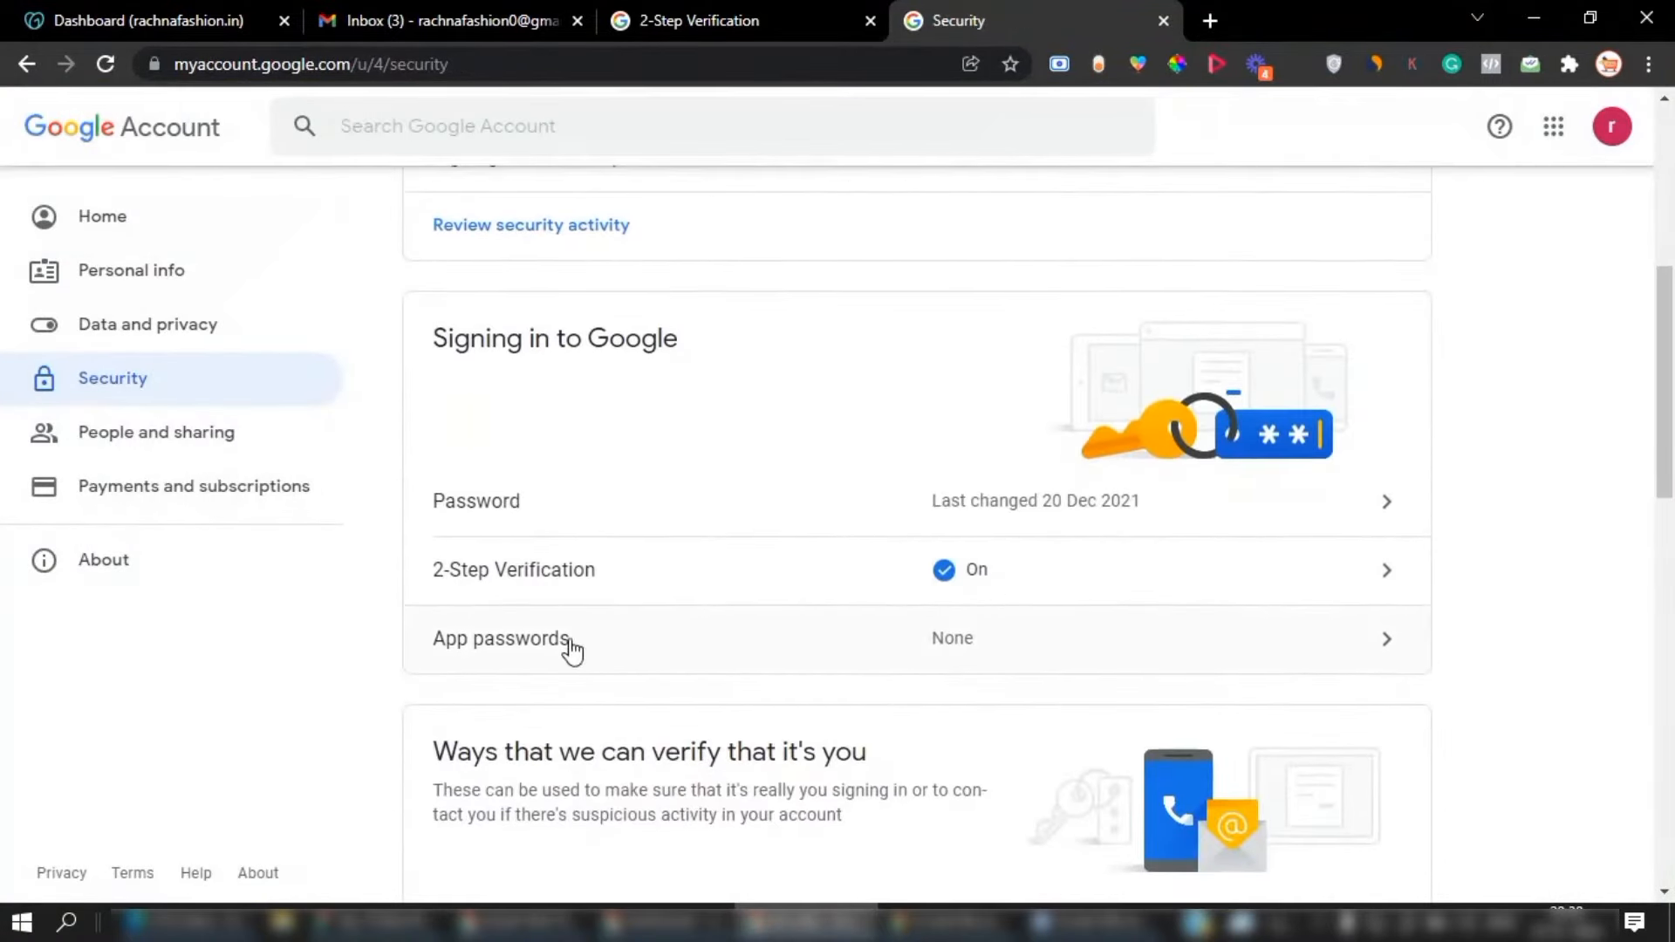
{"action": "left_click", "coordinate": [651, 644]}
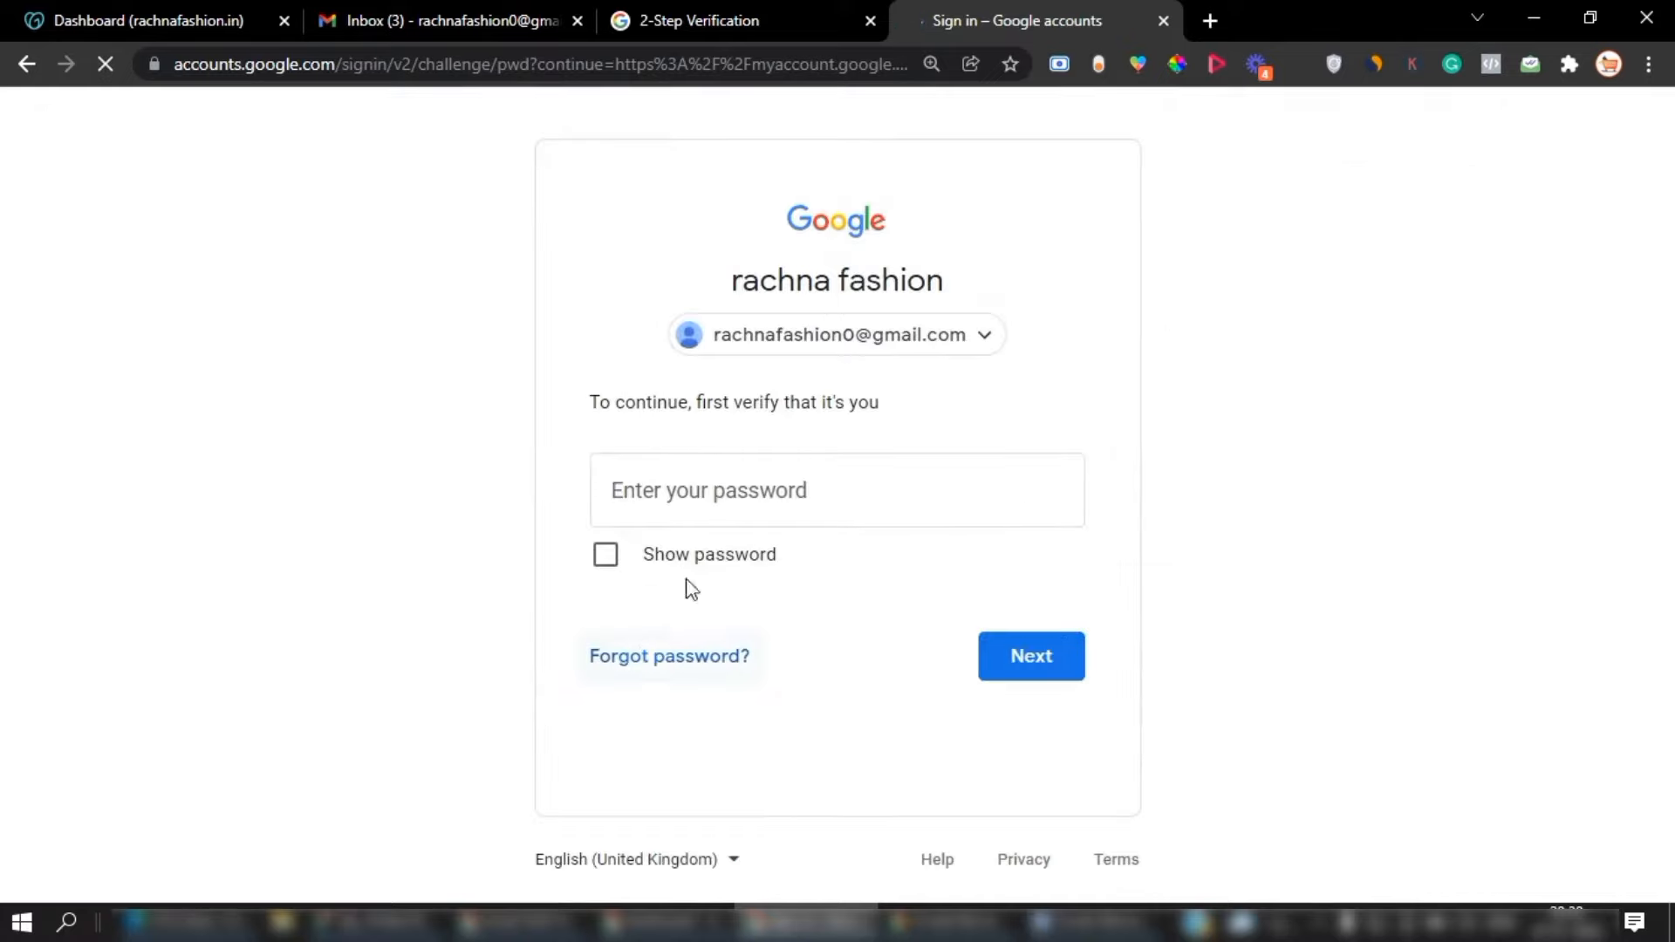
{"action": "left_click", "coordinate": [736, 500]}
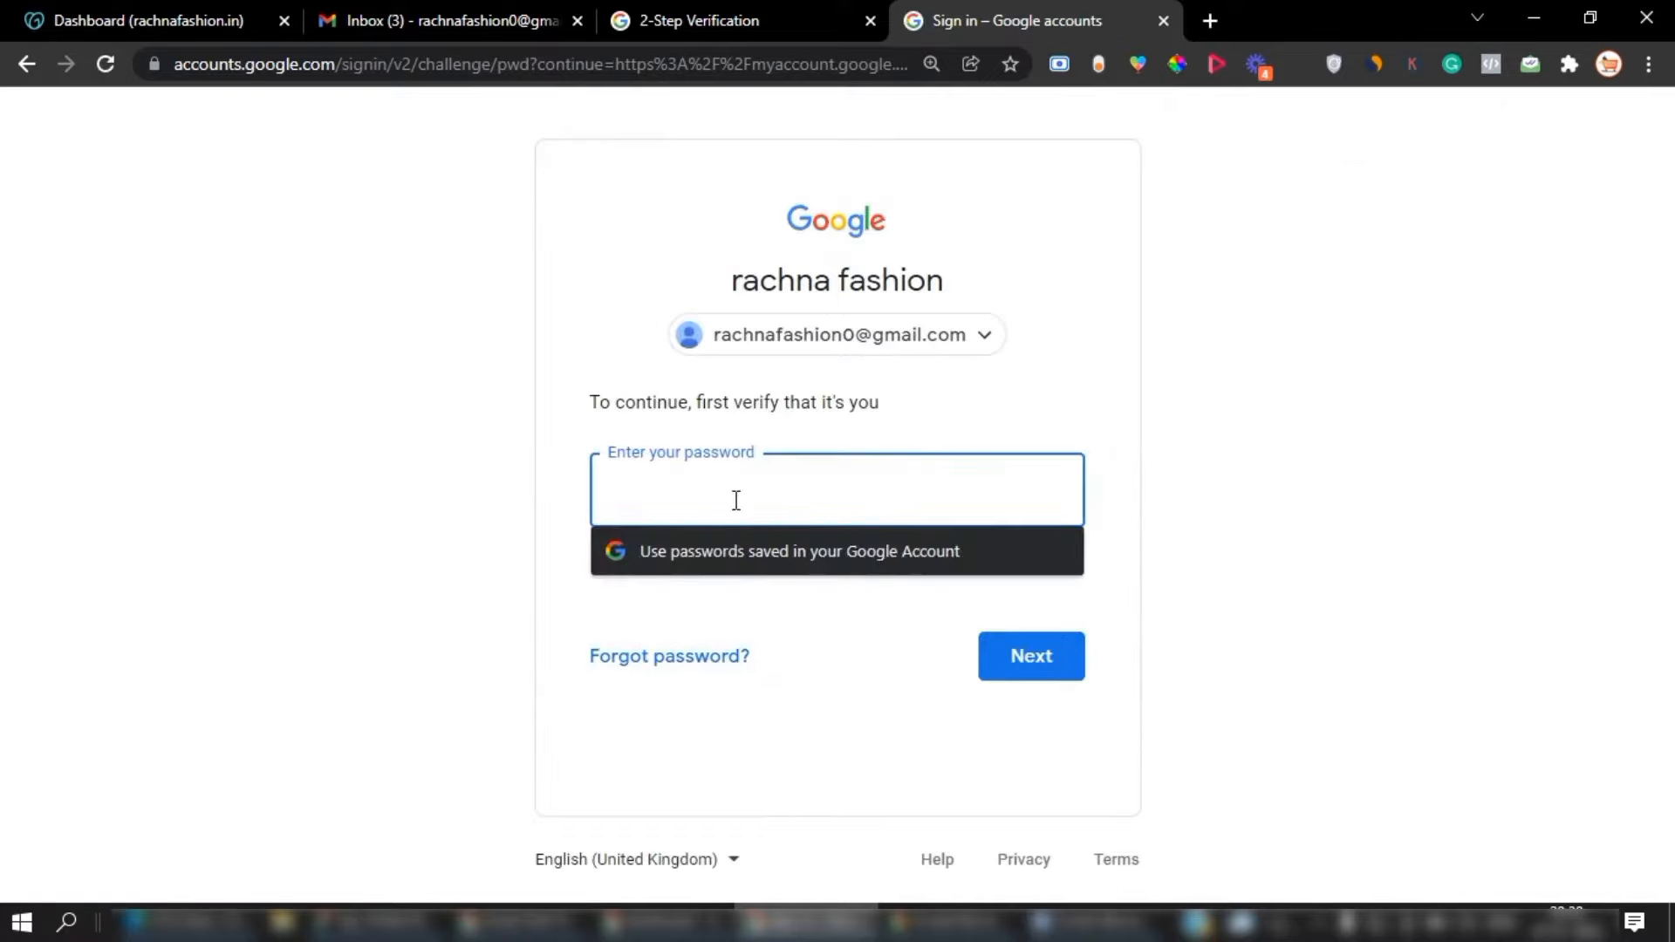
{"action": "type", "text": "******"}
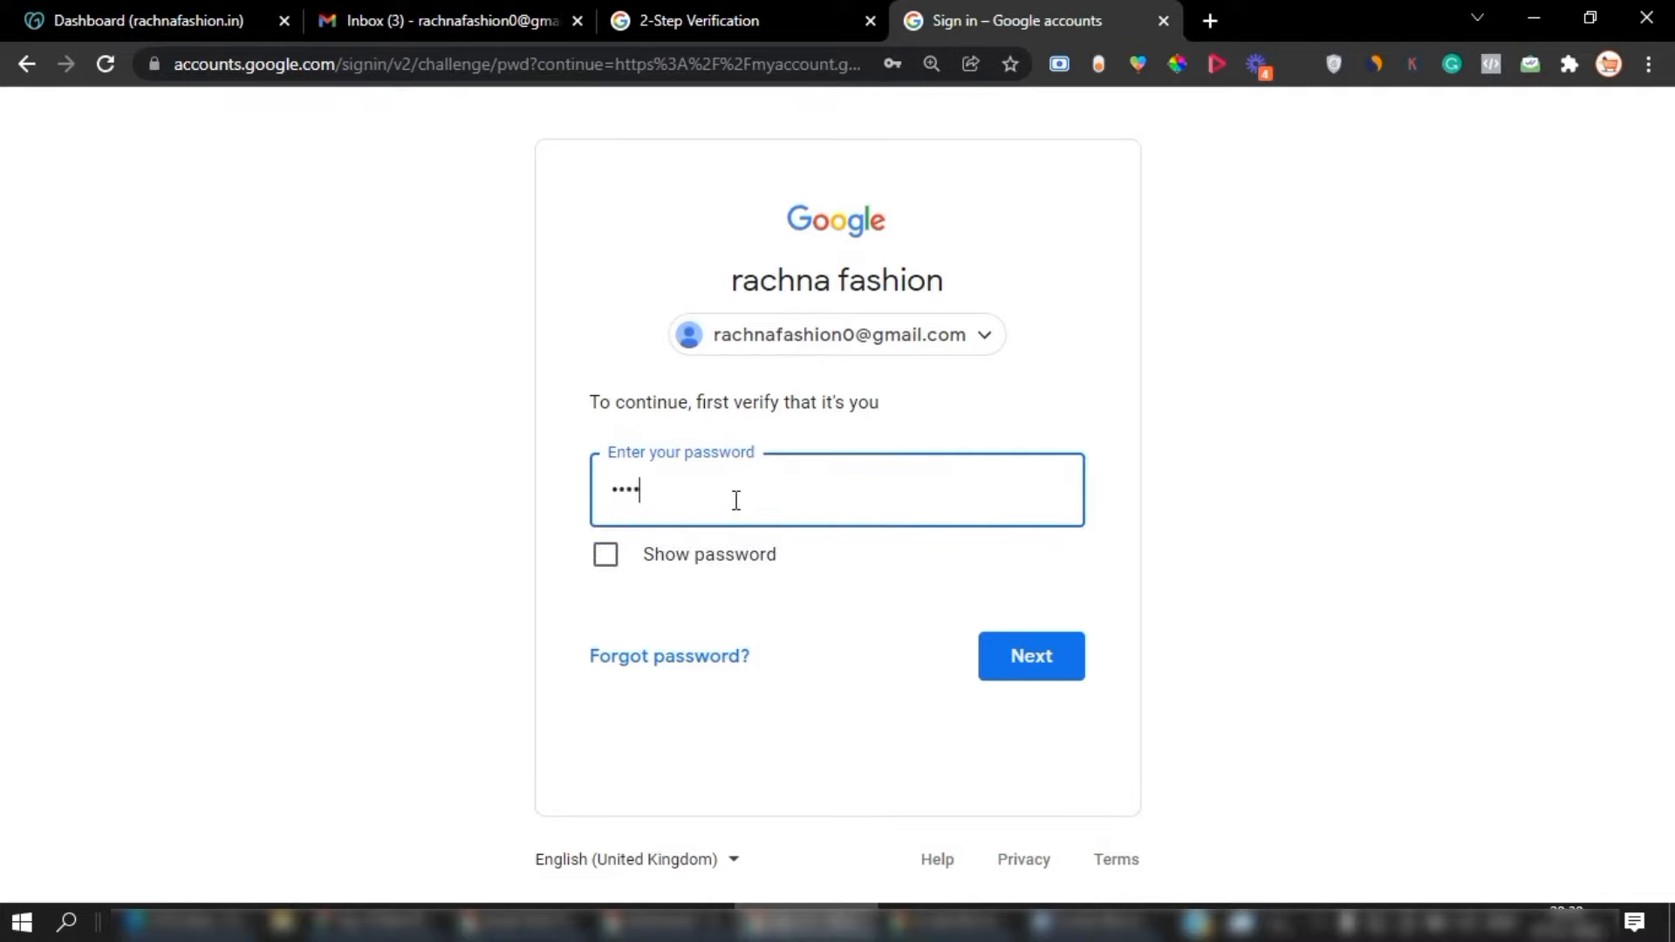
{"action": "type", "text": "****"}
{"action": "left_click", "coordinate": [1016, 642]}
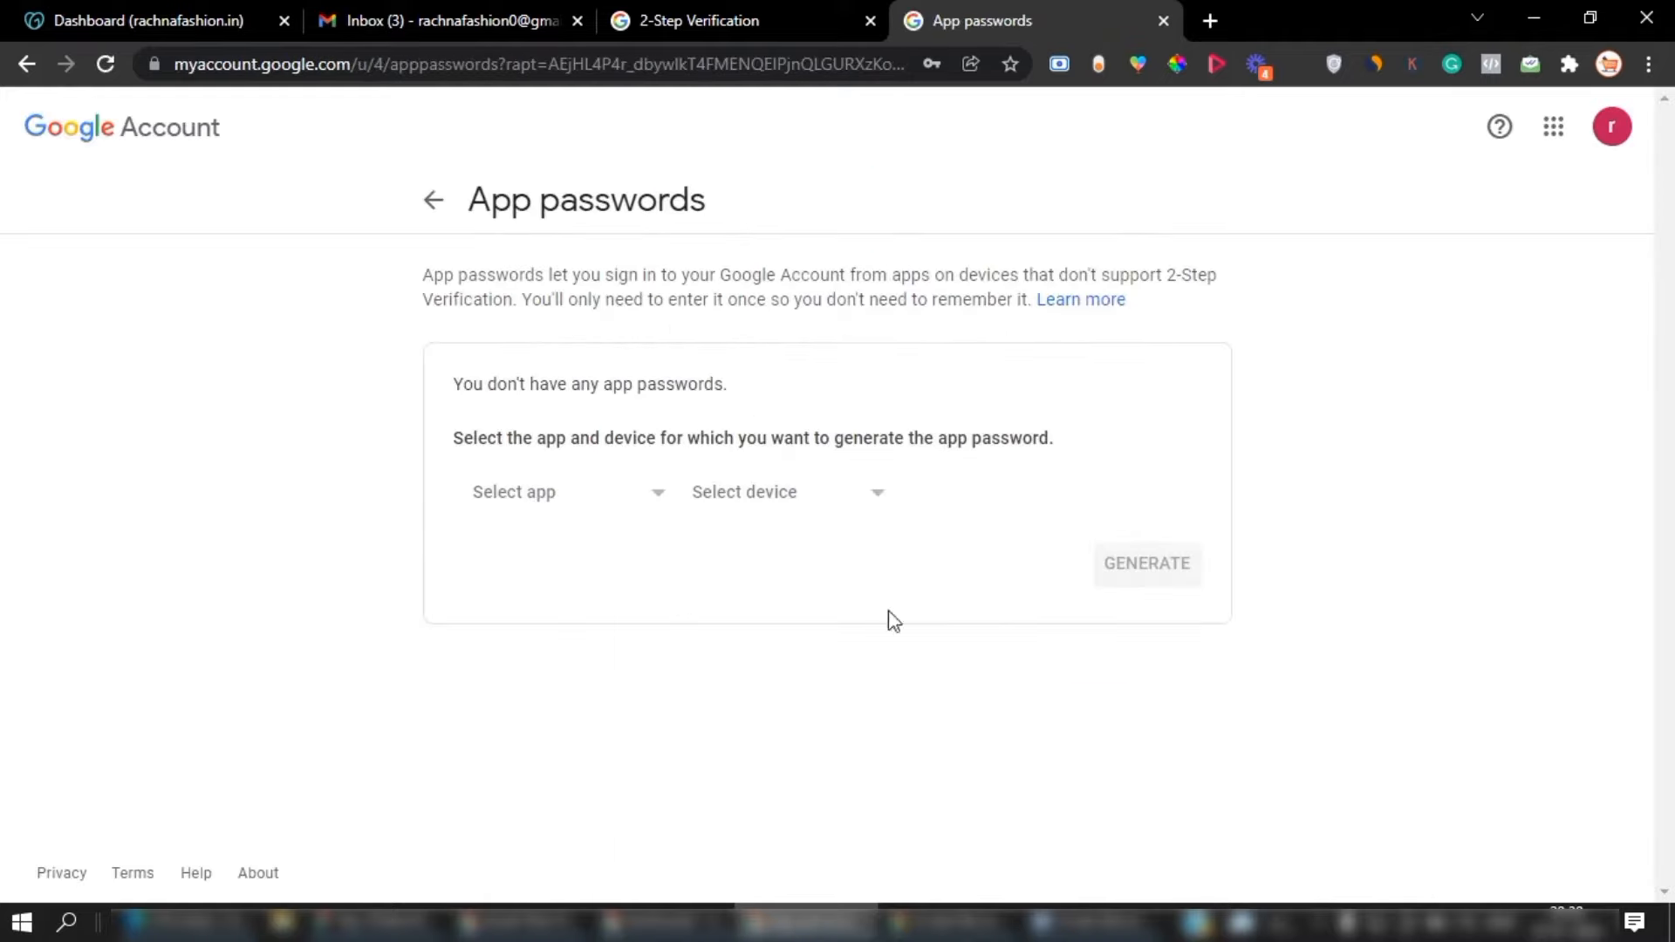
Generate an app password with the custom name 'my business email'
{"action": "left_click", "coordinate": [639, 501]}
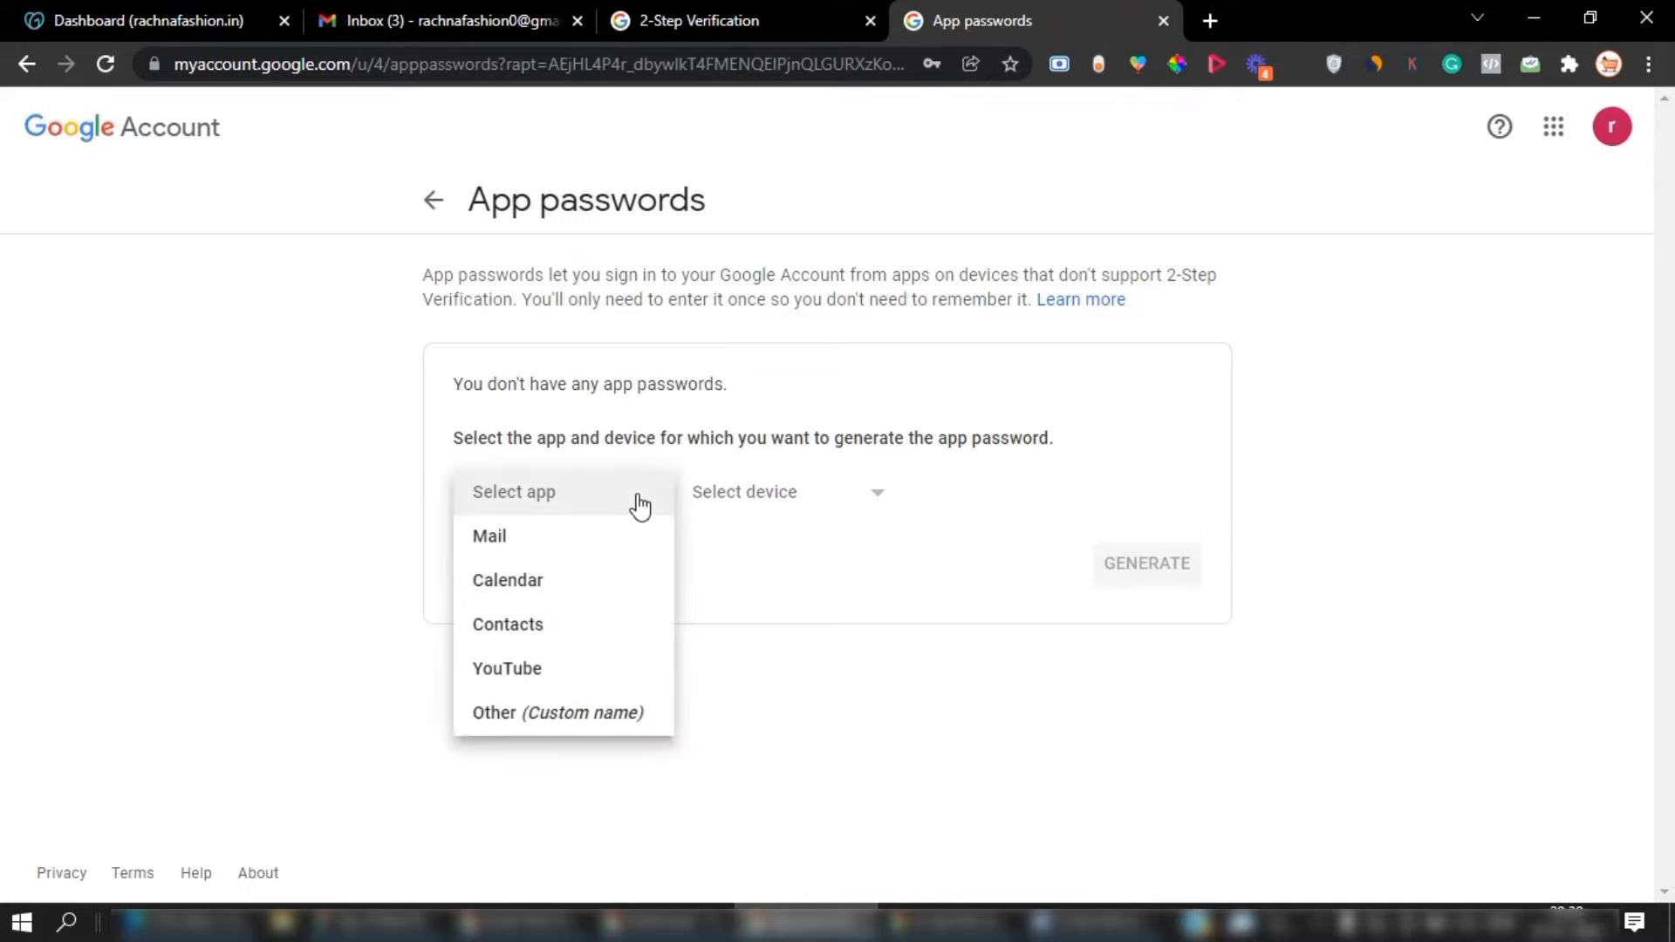
{"action": "left_click", "coordinate": [563, 720]}
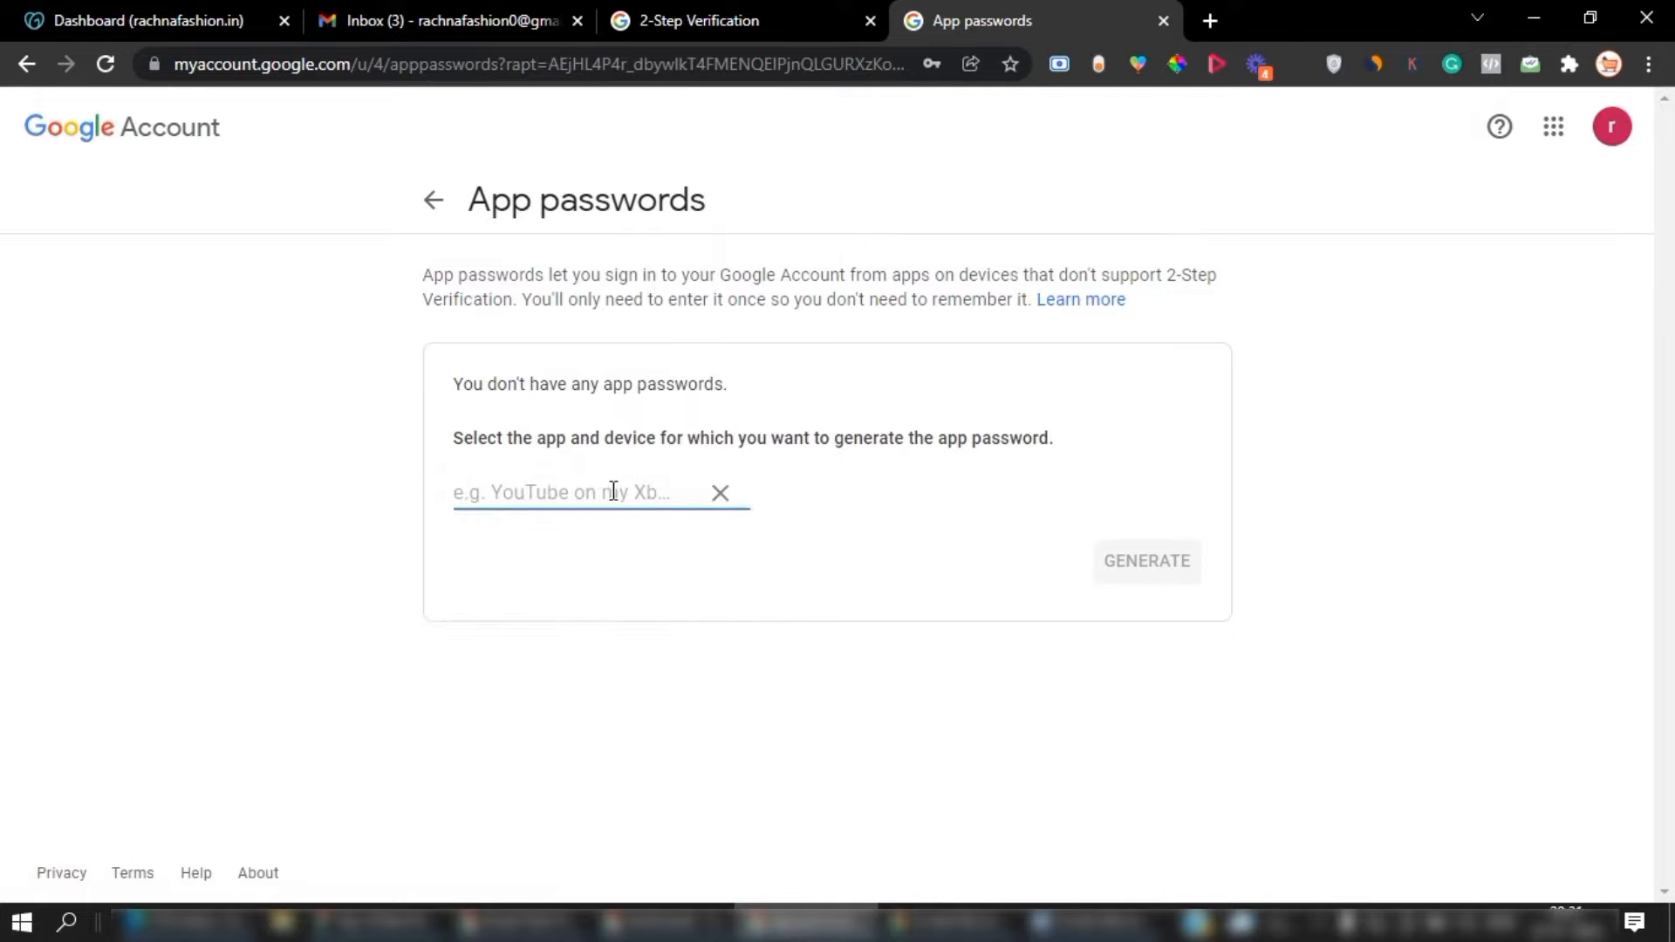
{"action": "type", "text": "my busine"}
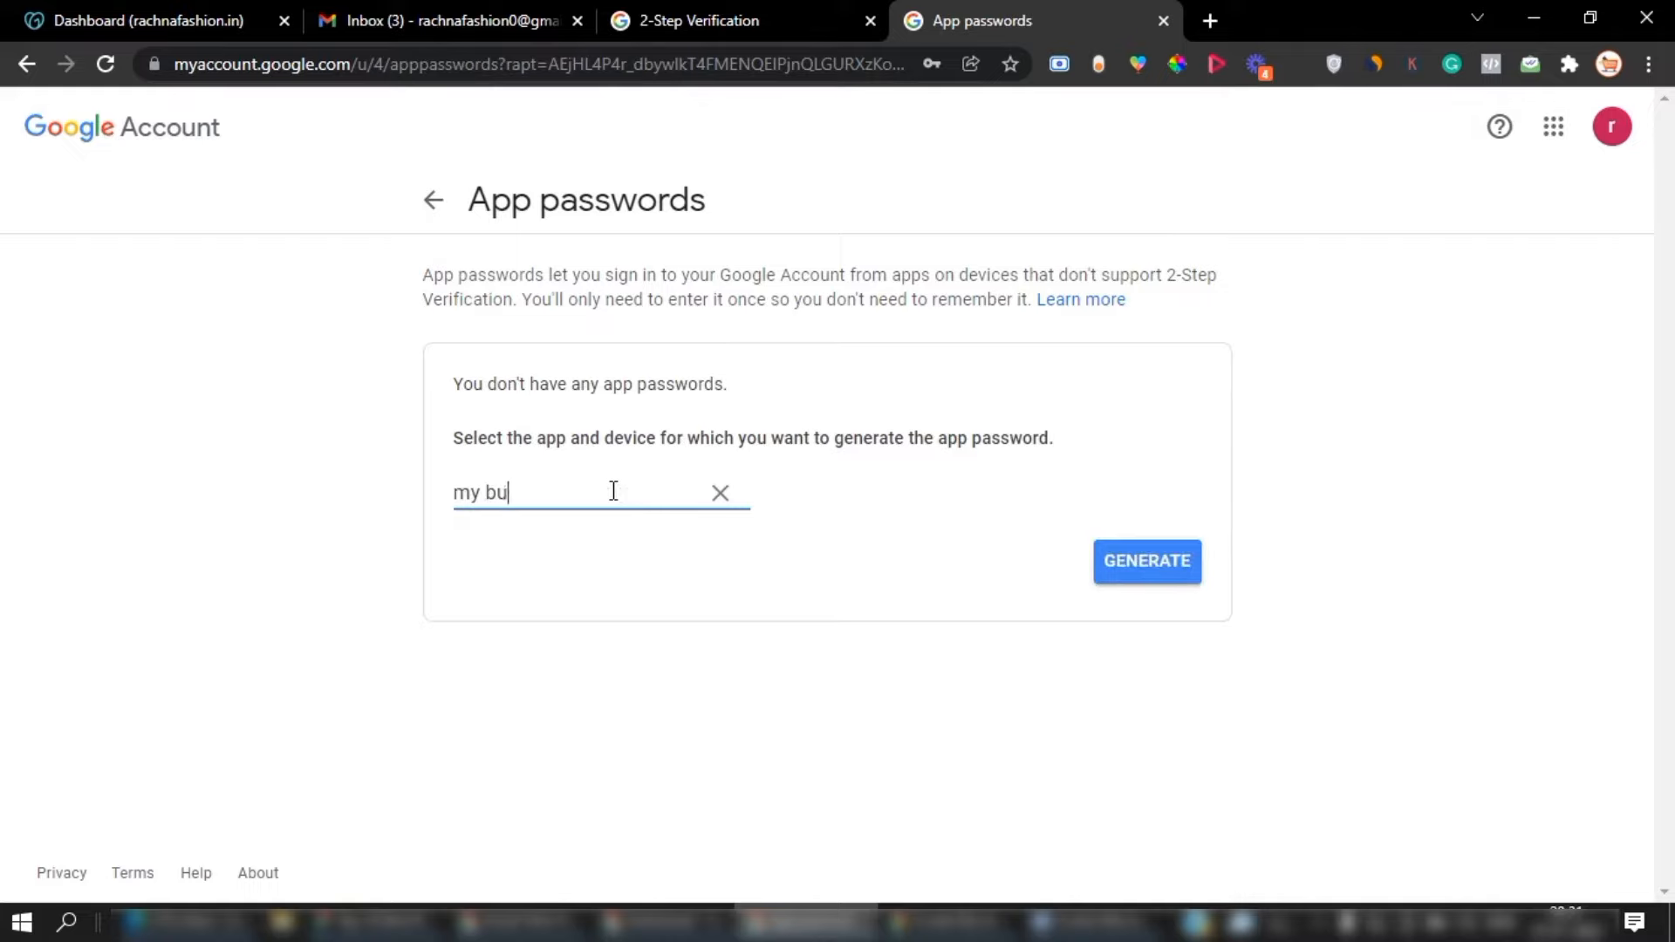
{"action": "type", "text": "ss email"}
{"action": "left_click", "coordinate": [1151, 572]}
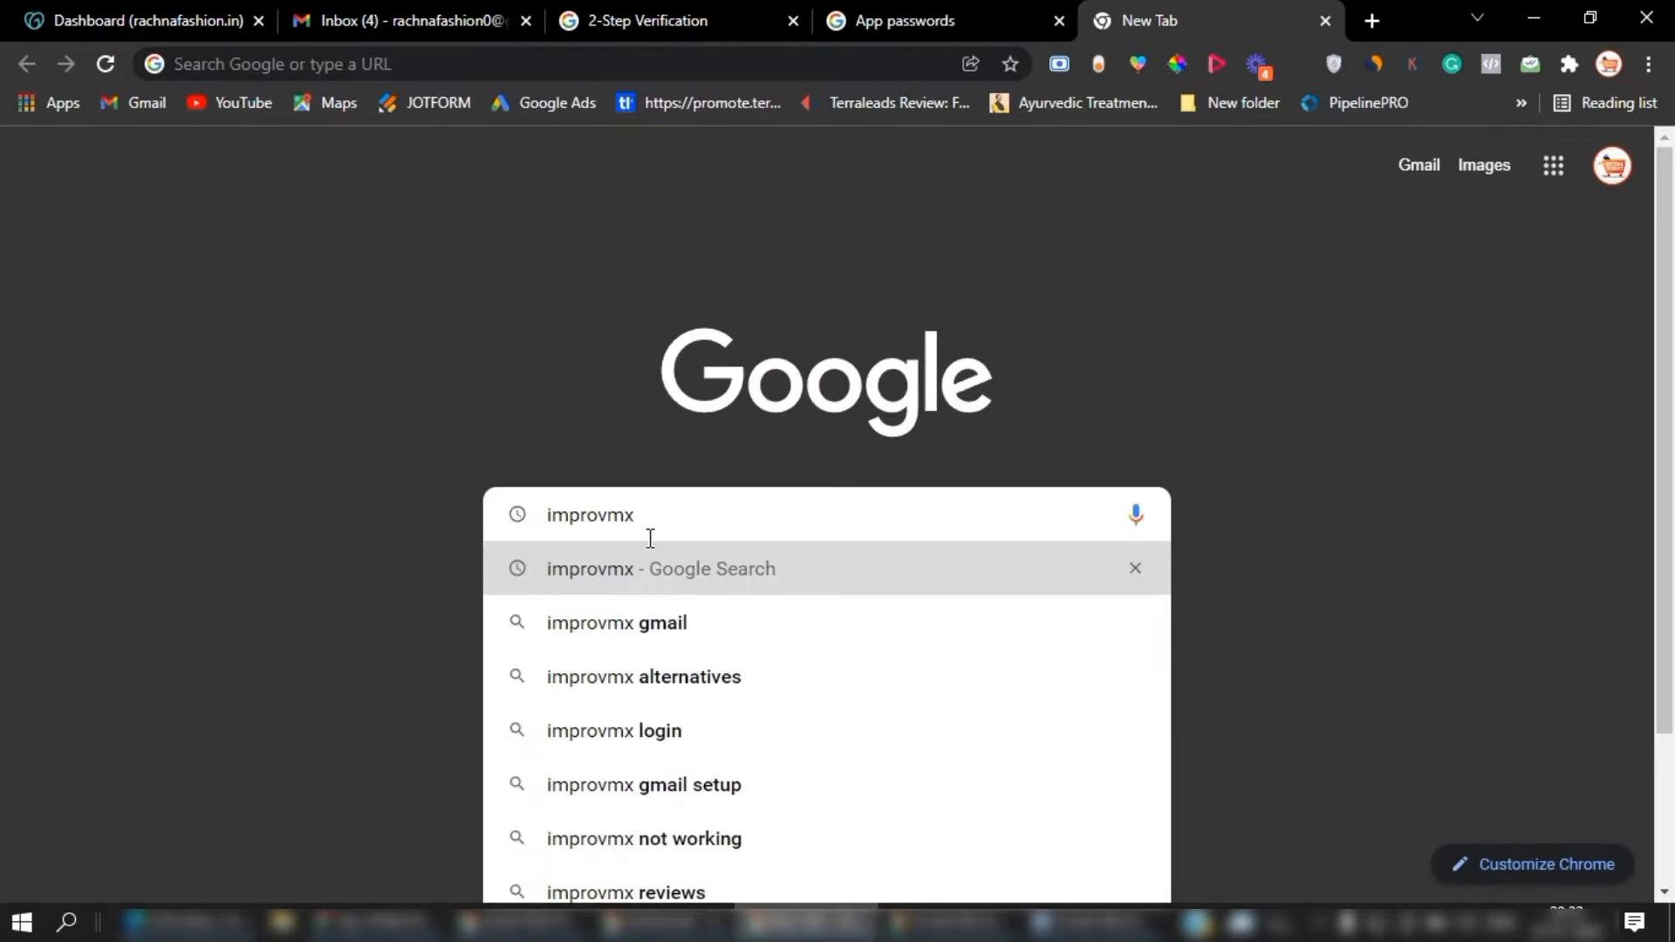
Search Google for 'improvmx' and open the ImprovMX homepage result
{"action": "key", "text": "Return"}
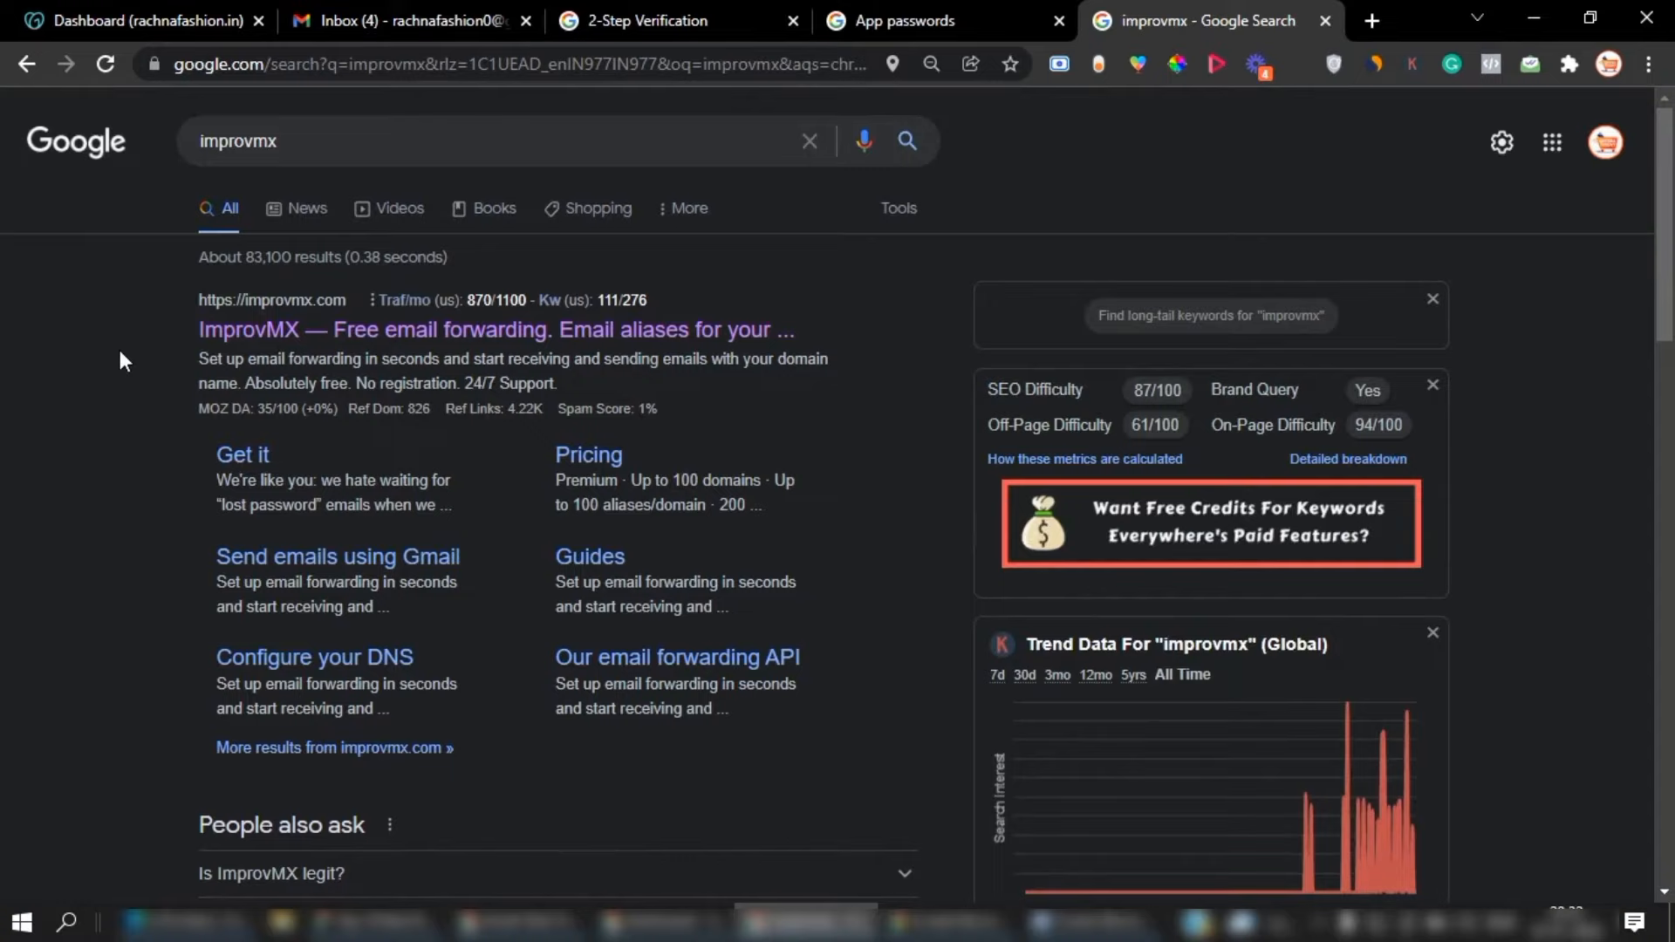
{"action": "left_click", "coordinate": [343, 329]}
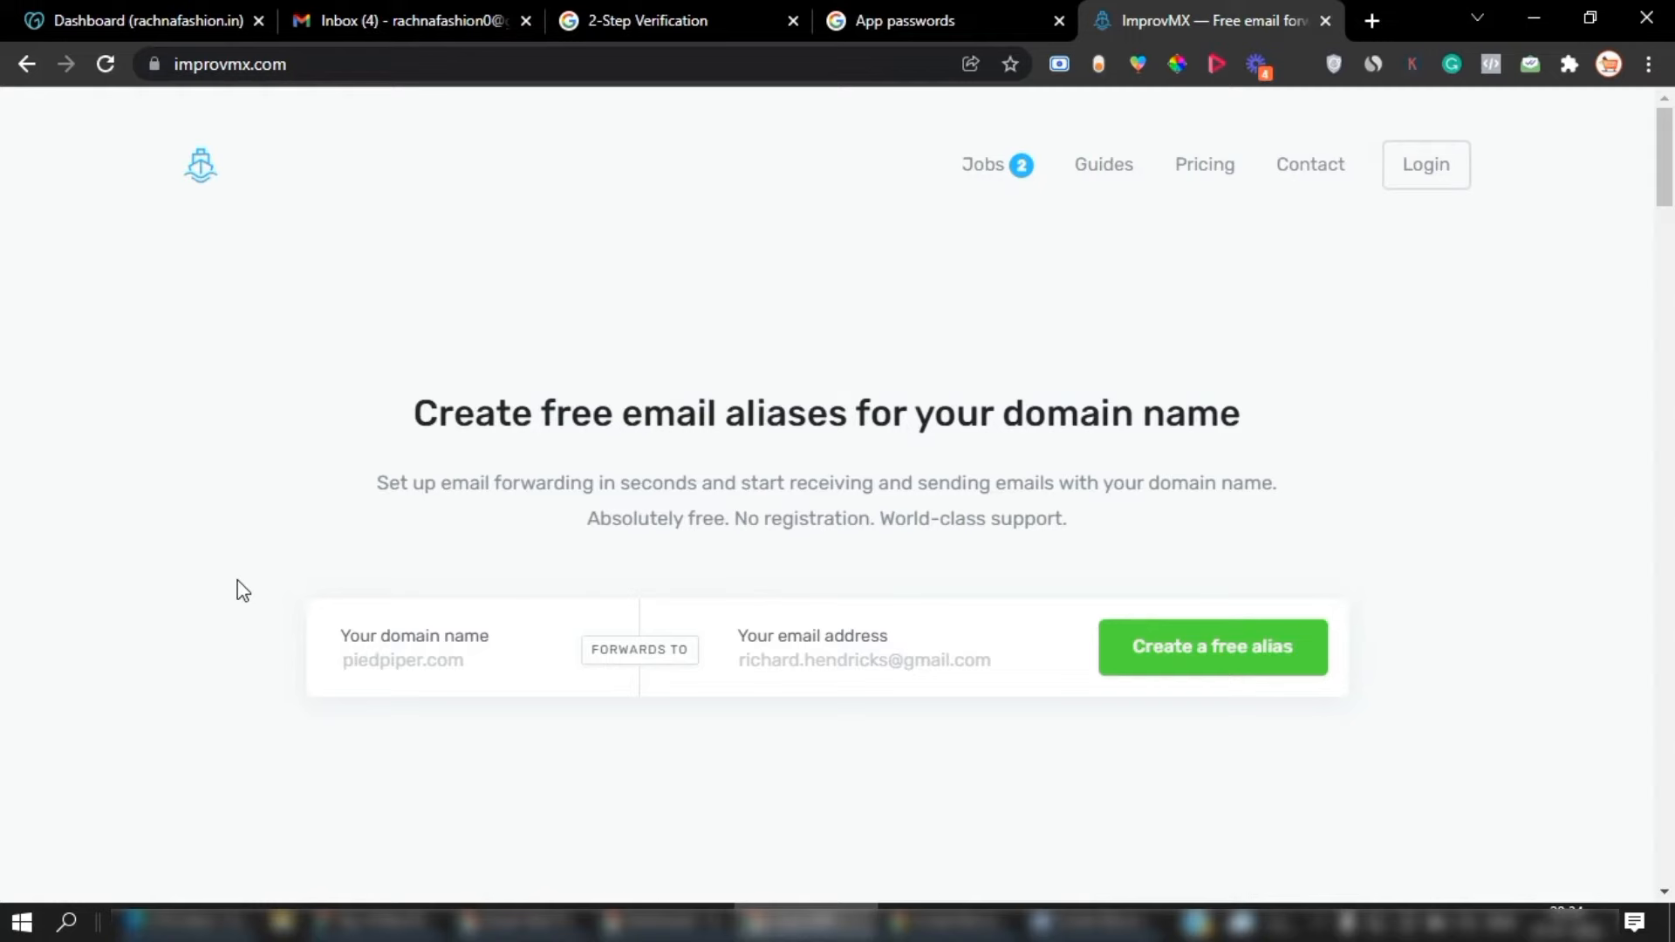
Copy the domain rachnafashion.in from the GoDaddy dashboard and paste it into the ImprovMX alias form
{"action": "left_click", "coordinate": [159, 10]}
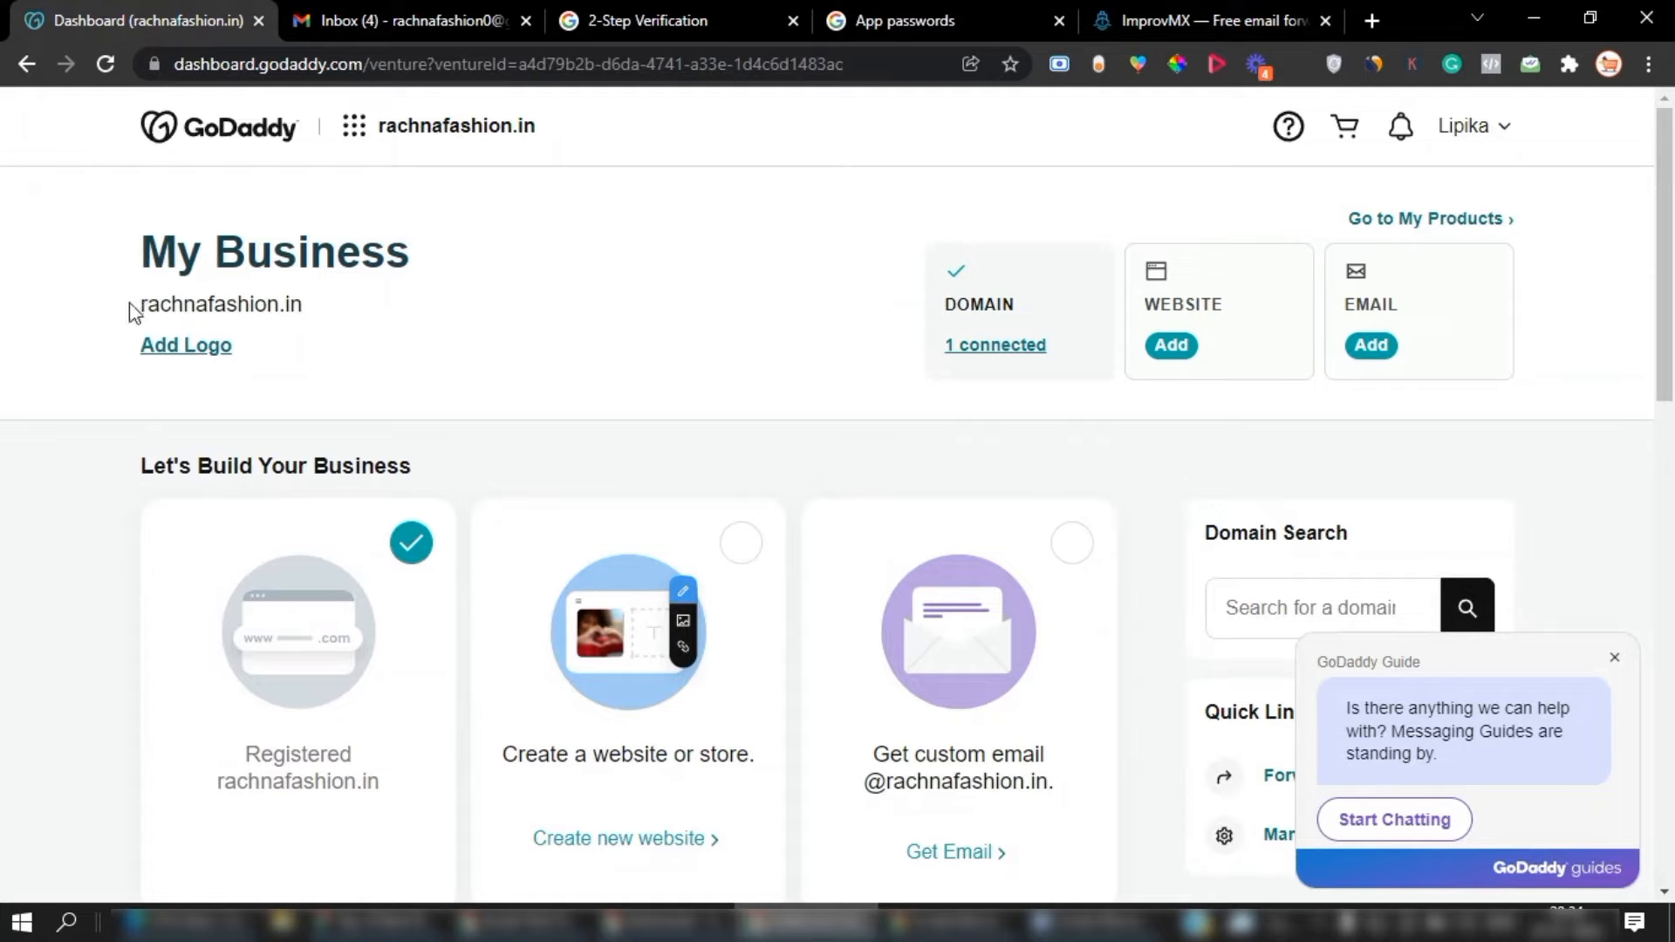
{"action": "left_click_drag", "start_coordinate": [136, 308], "coordinate": [311, 314]}
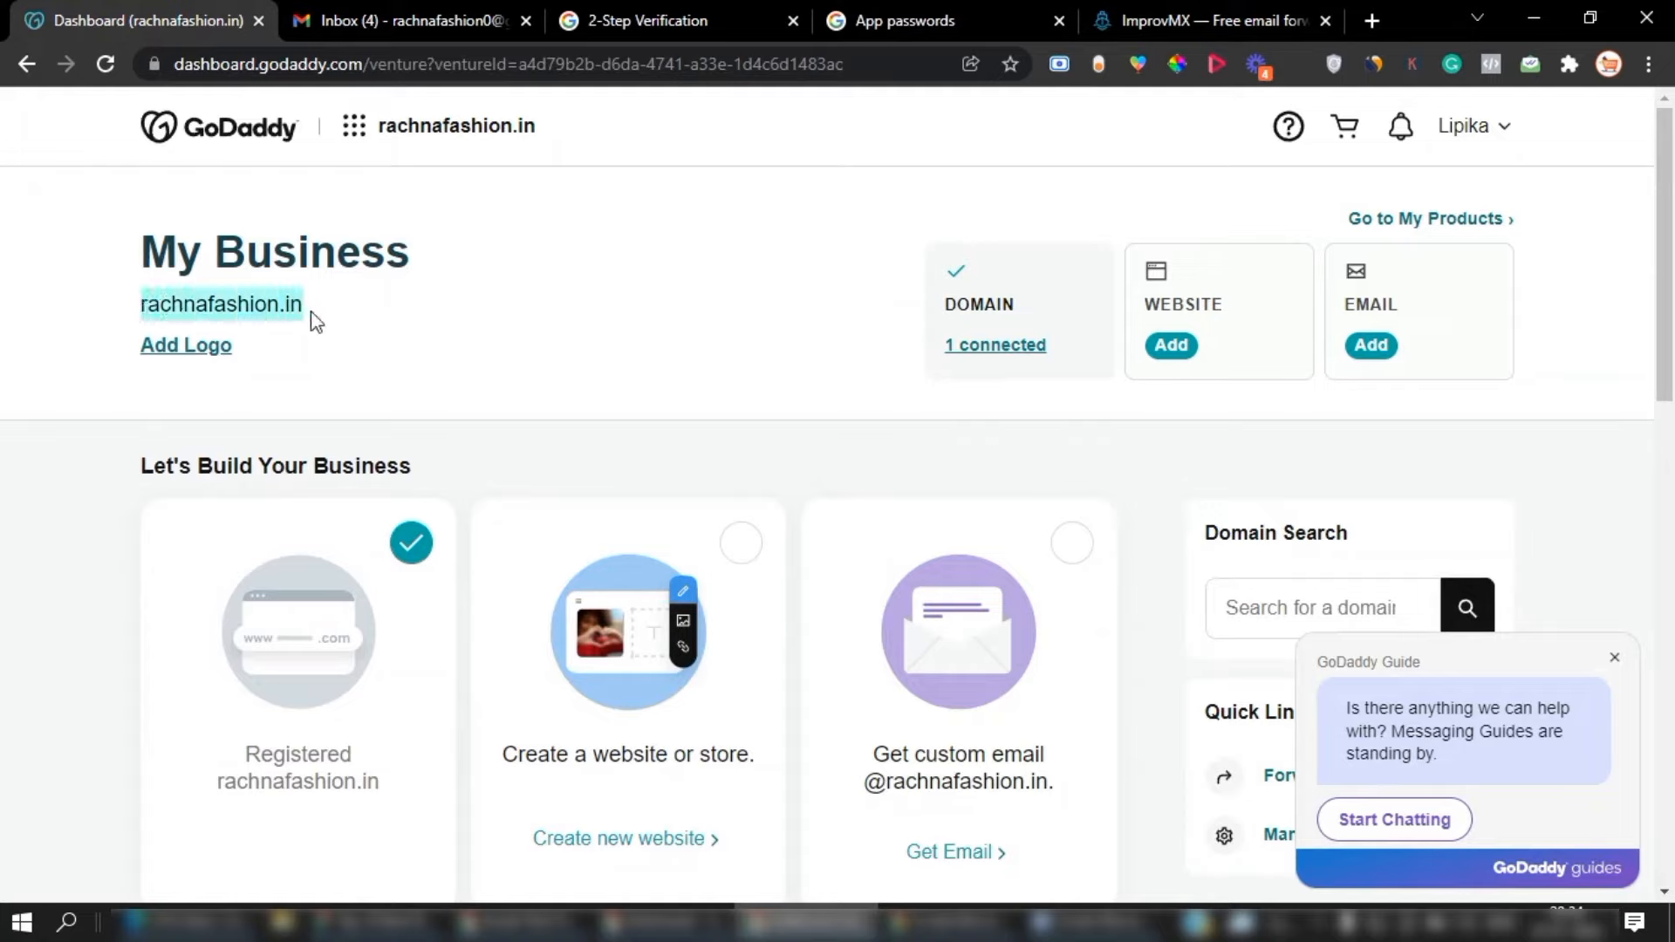
{"action": "left_click", "coordinate": [1145, 12]}
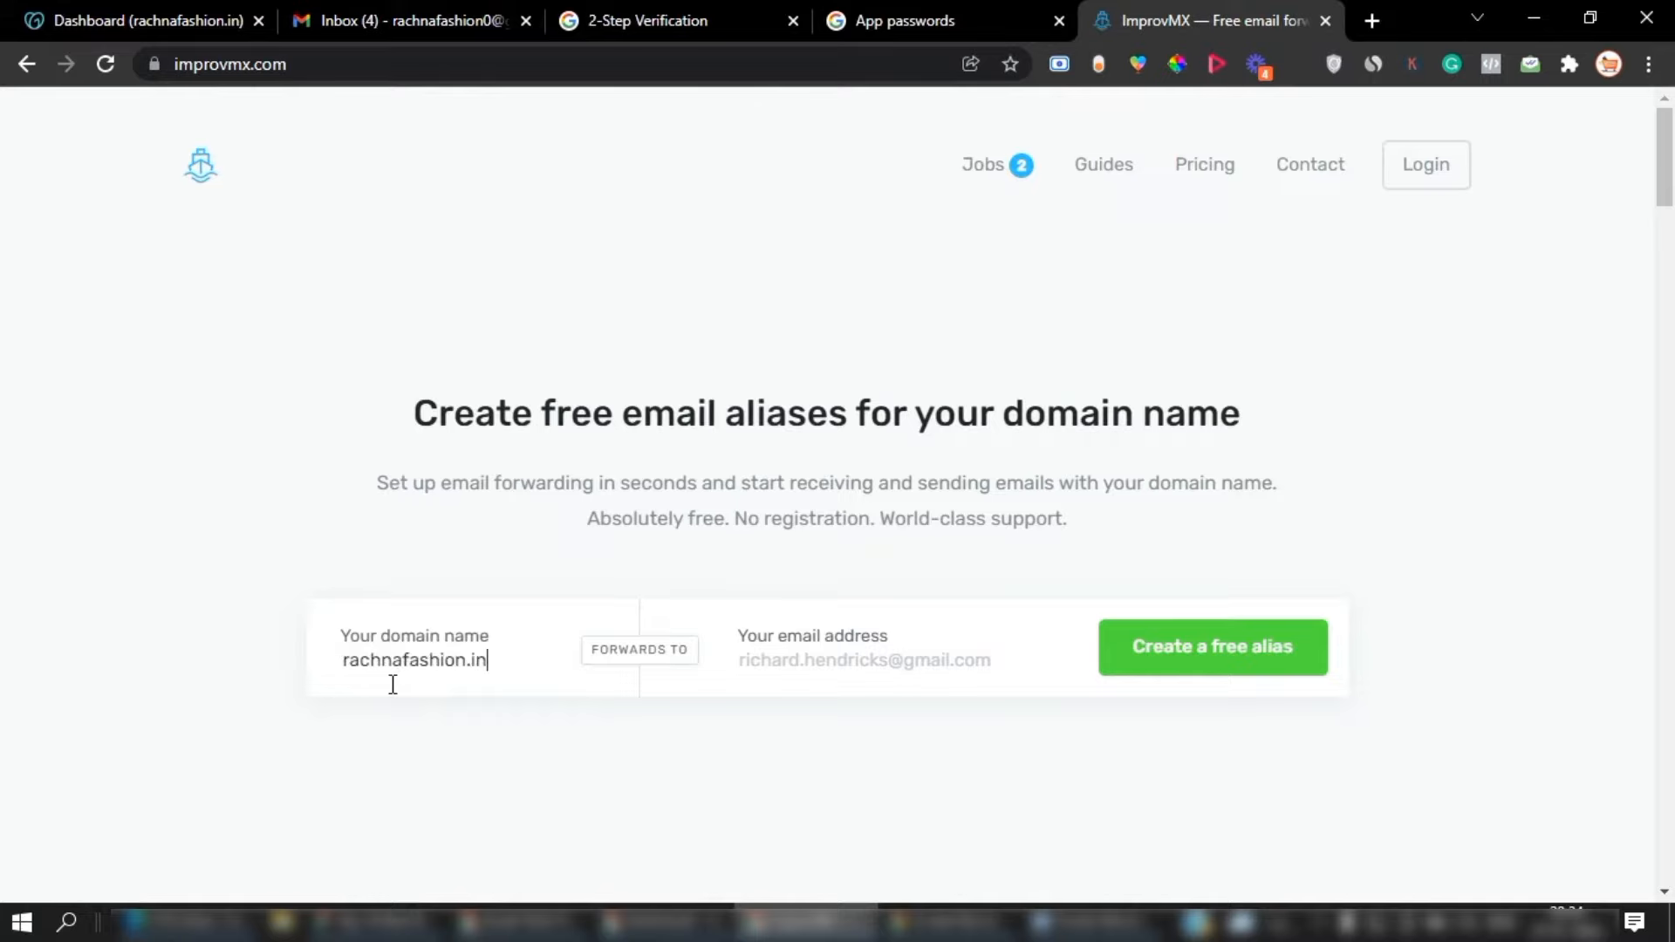
{"action": "left_click", "coordinate": [831, 650]}
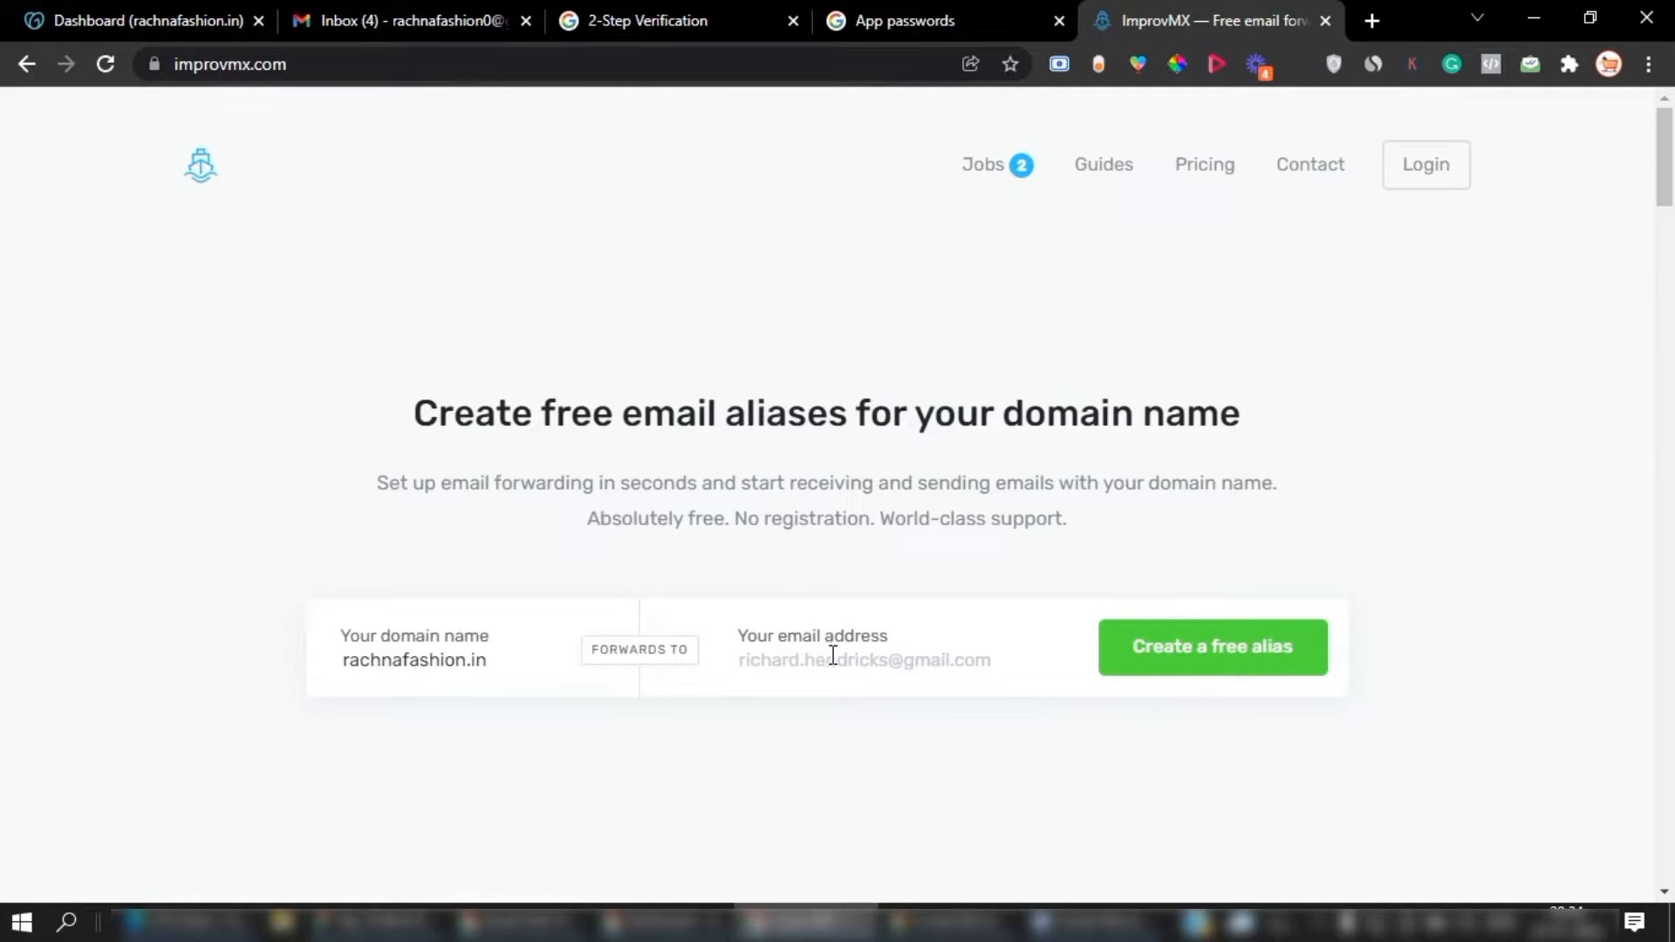
{"action": "left_click", "coordinate": [905, 598]}
{"action": "key", "text": "ctrl+v"}
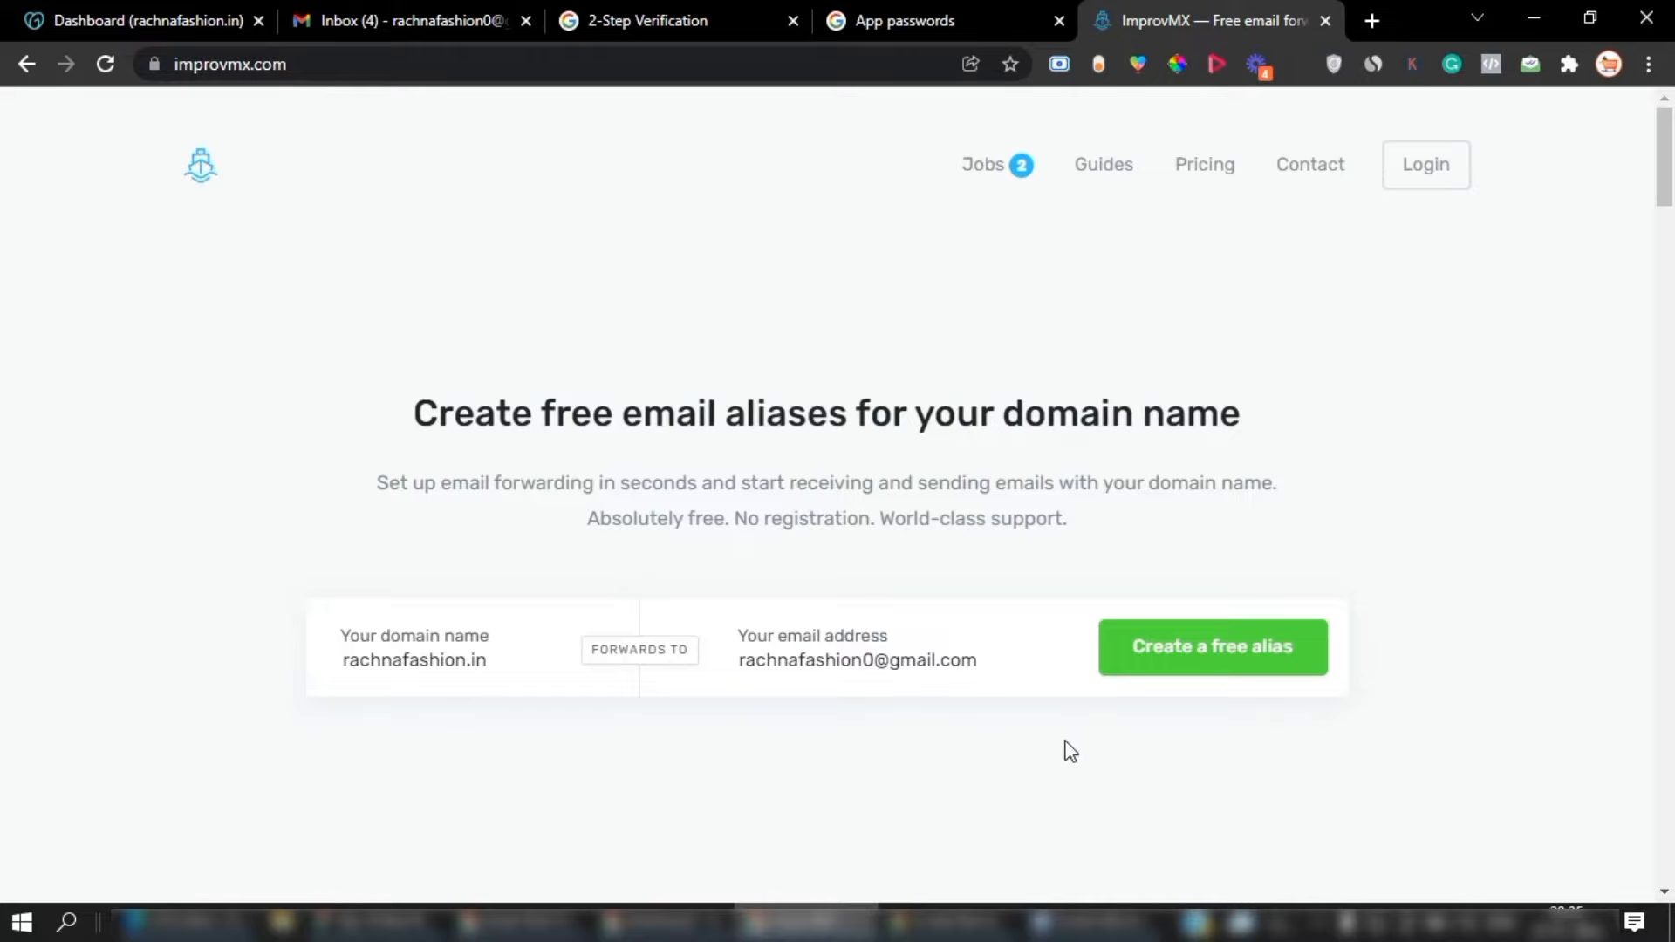
Create the free alias for rachnafashion.in, then switch to the Gmail inbox tab
{"action": "left_click", "coordinate": [1249, 663]}
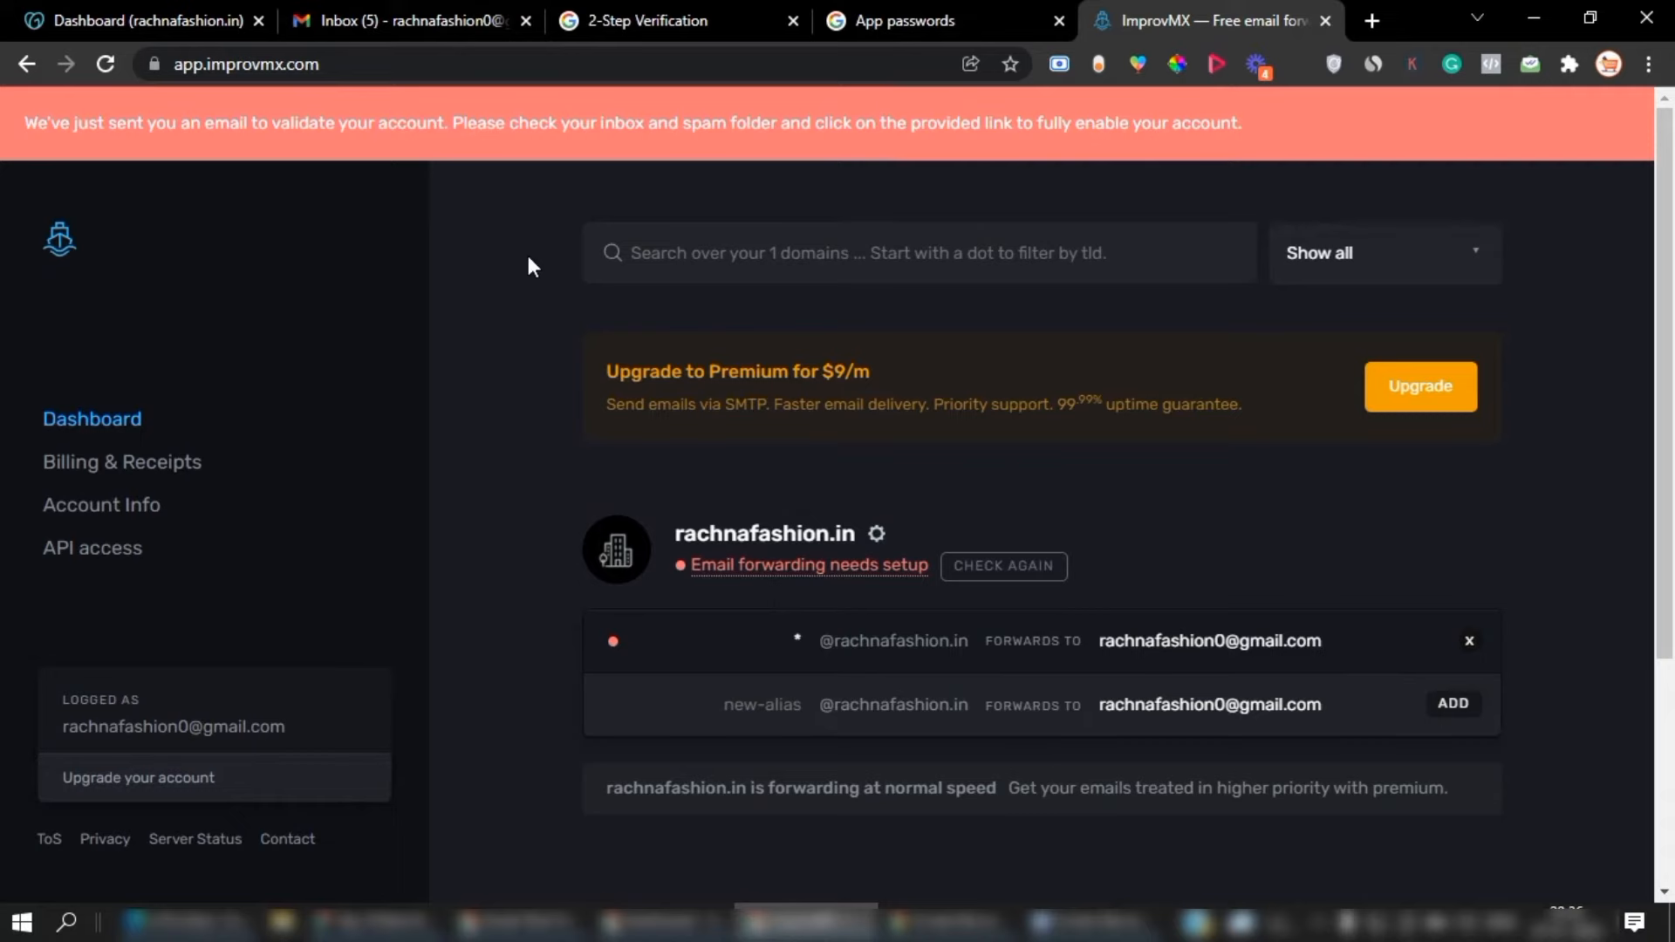
{"action": "left_click", "coordinate": [478, 17]}
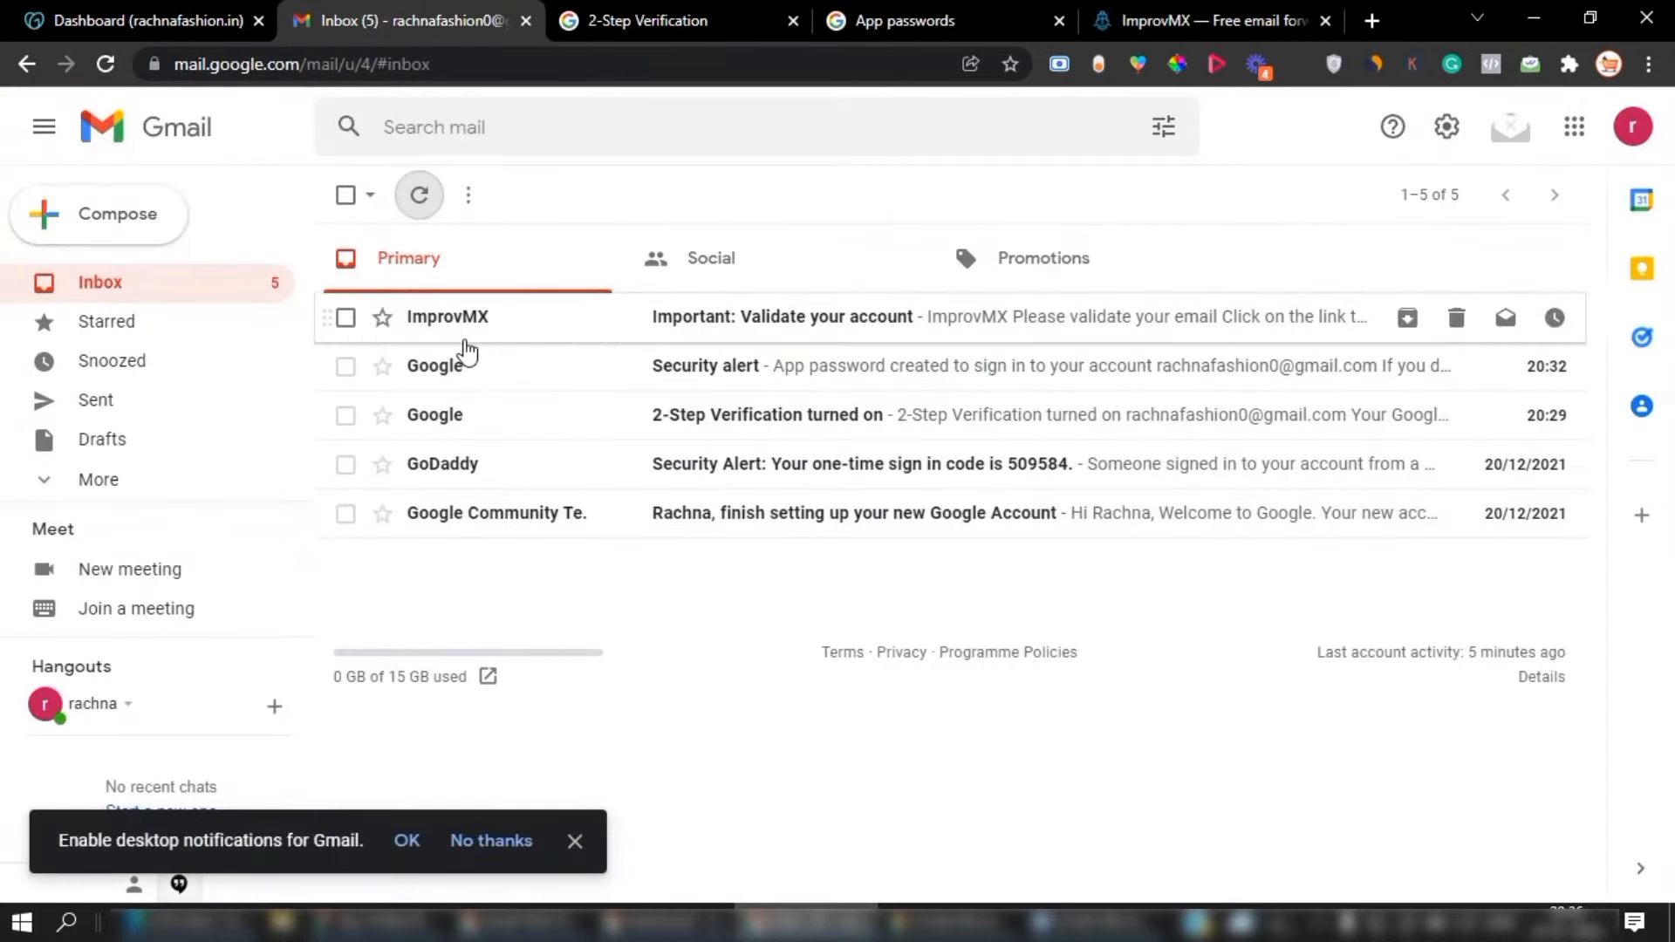
Open the 'Important: Validate your account' email from ImprovMX and follow its validation link
{"action": "left_click", "coordinate": [851, 334]}
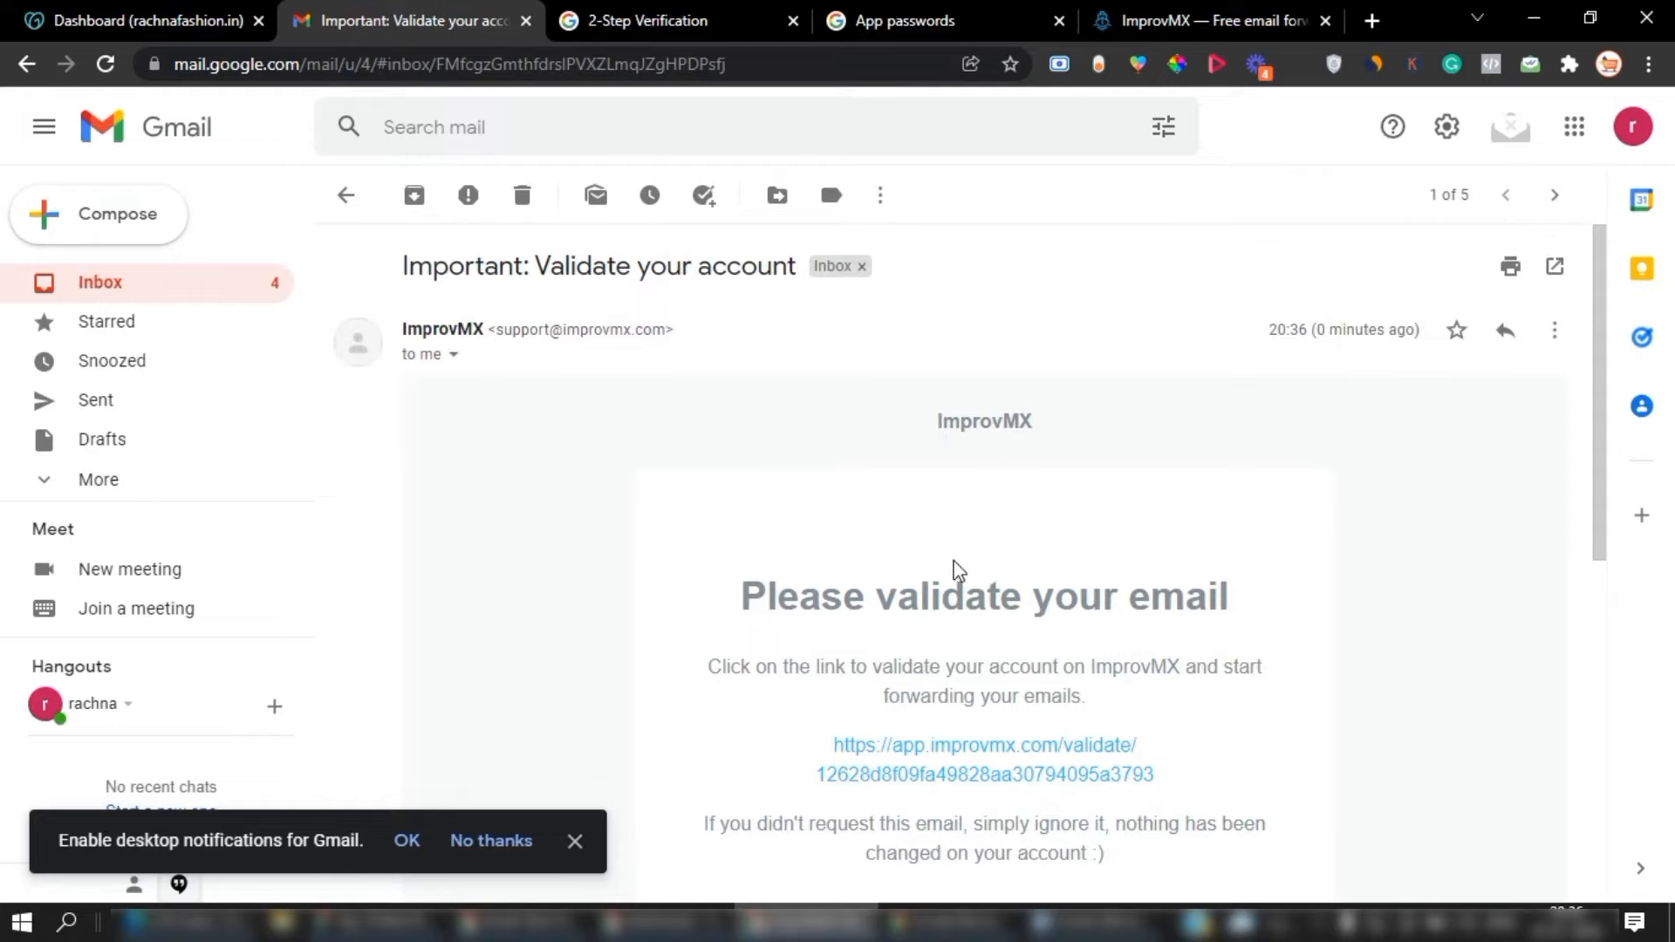
{"action": "scroll", "coordinate": [827, 547], "scroll_direction": "down", "scroll_amount": 3}
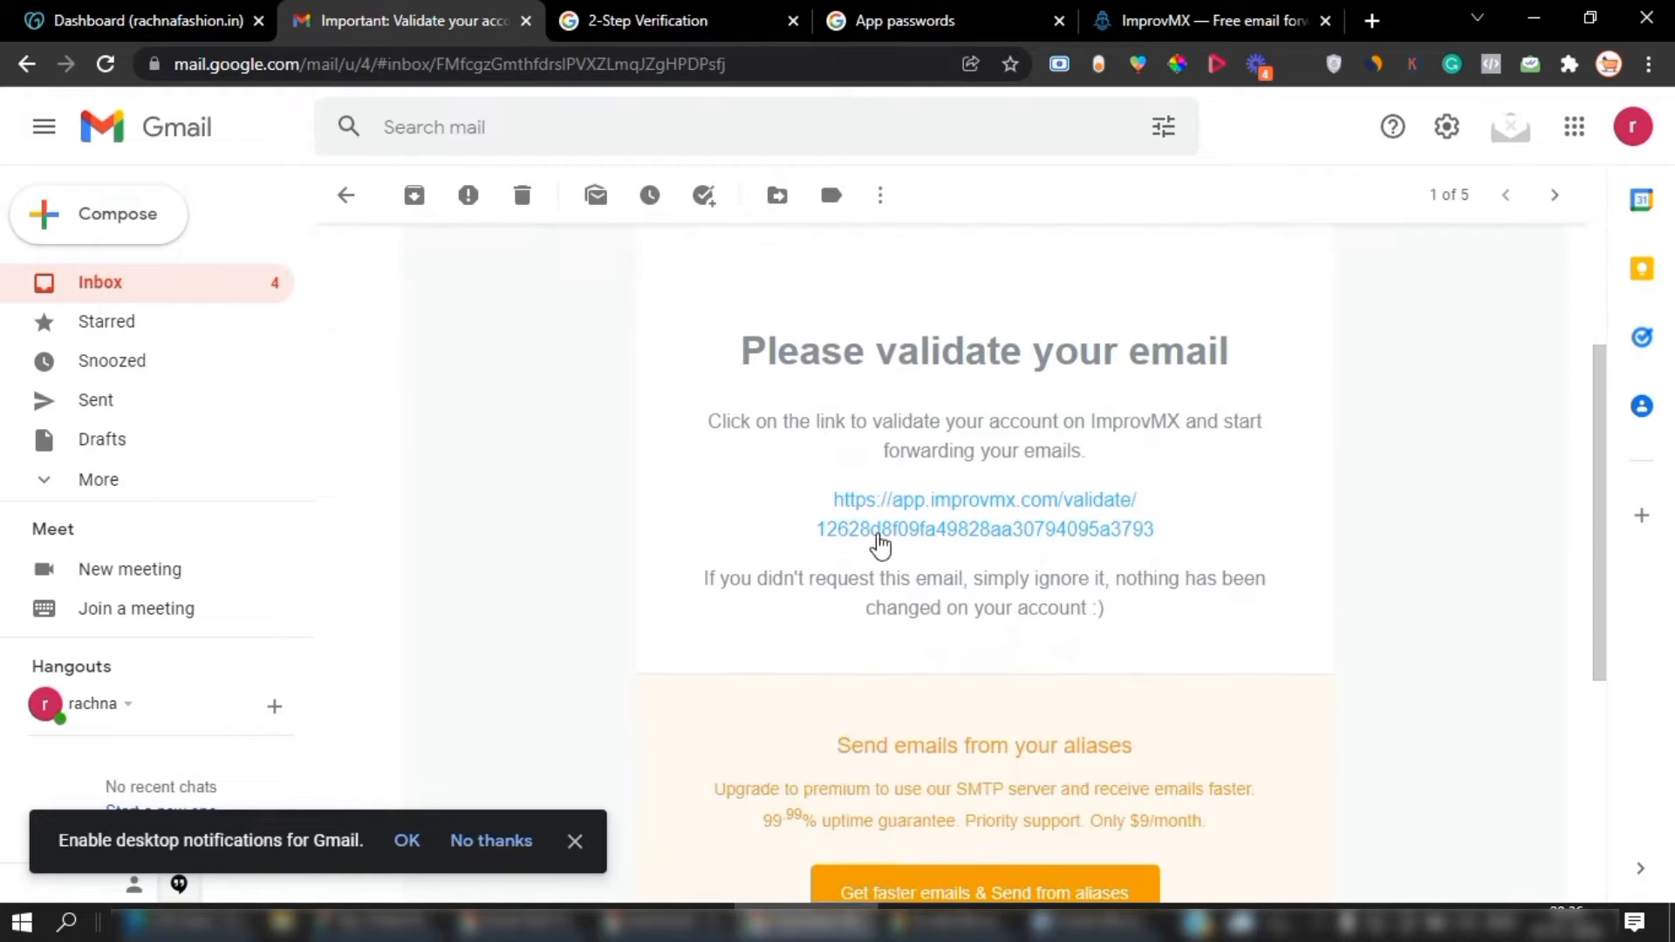
{"action": "left_click", "coordinate": [945, 532]}
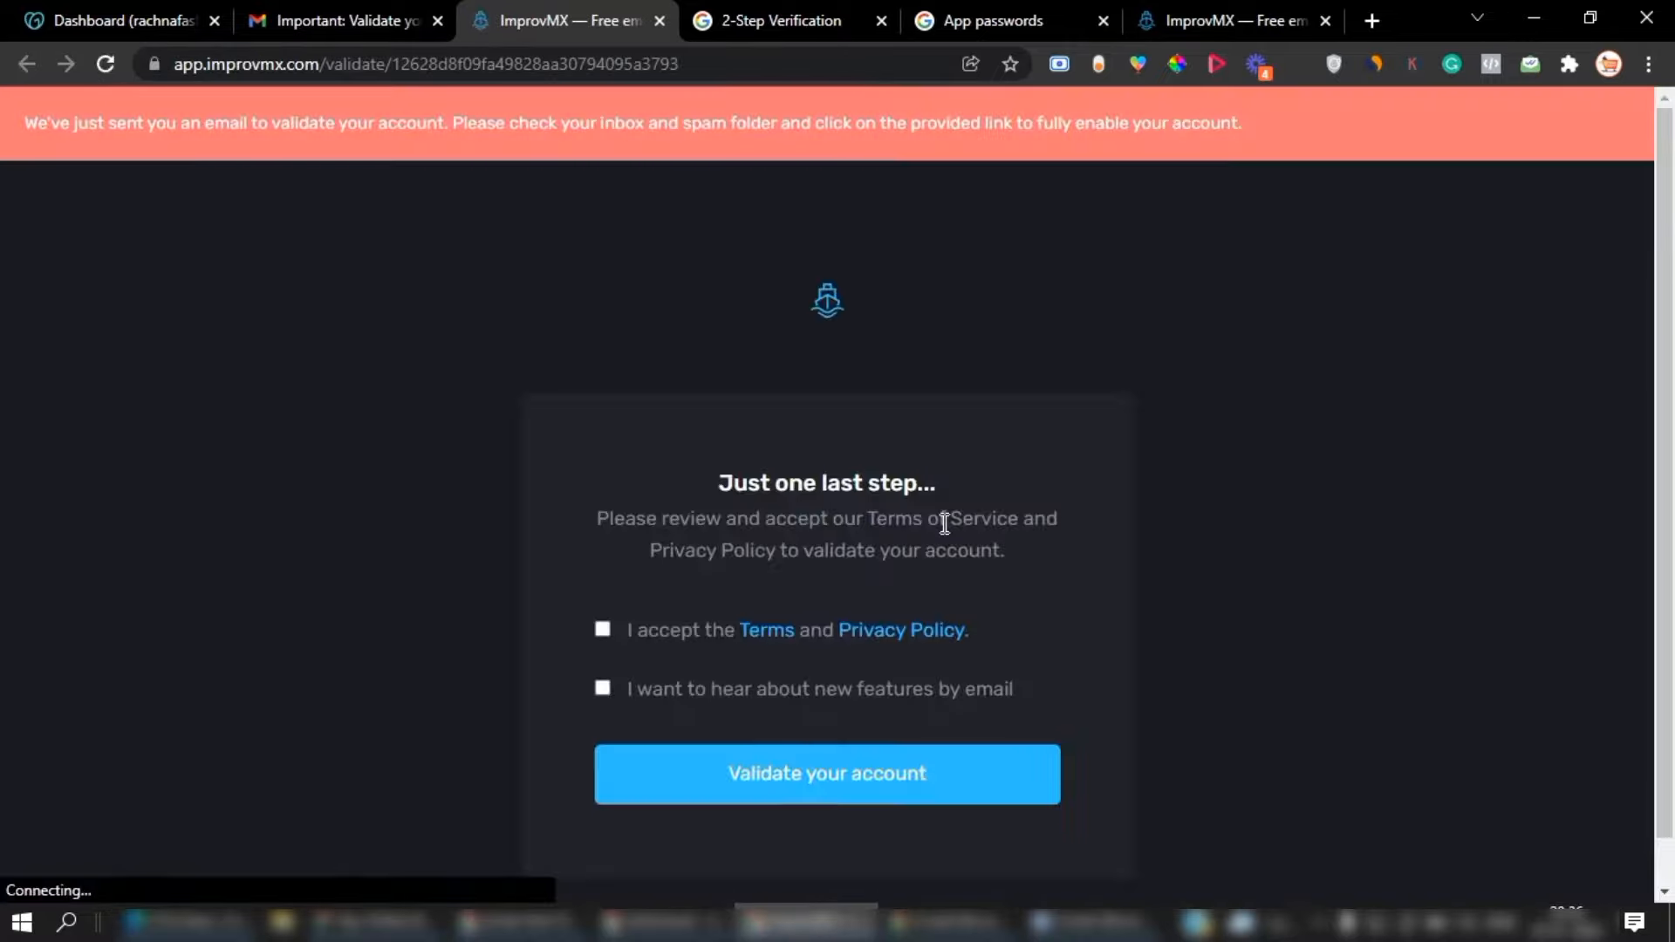
Accept ImprovMX's Terms and Privacy Policy and validate the account
{"action": "scroll", "coordinate": [366, 701], "scroll_direction": "down", "scroll_amount": 1}
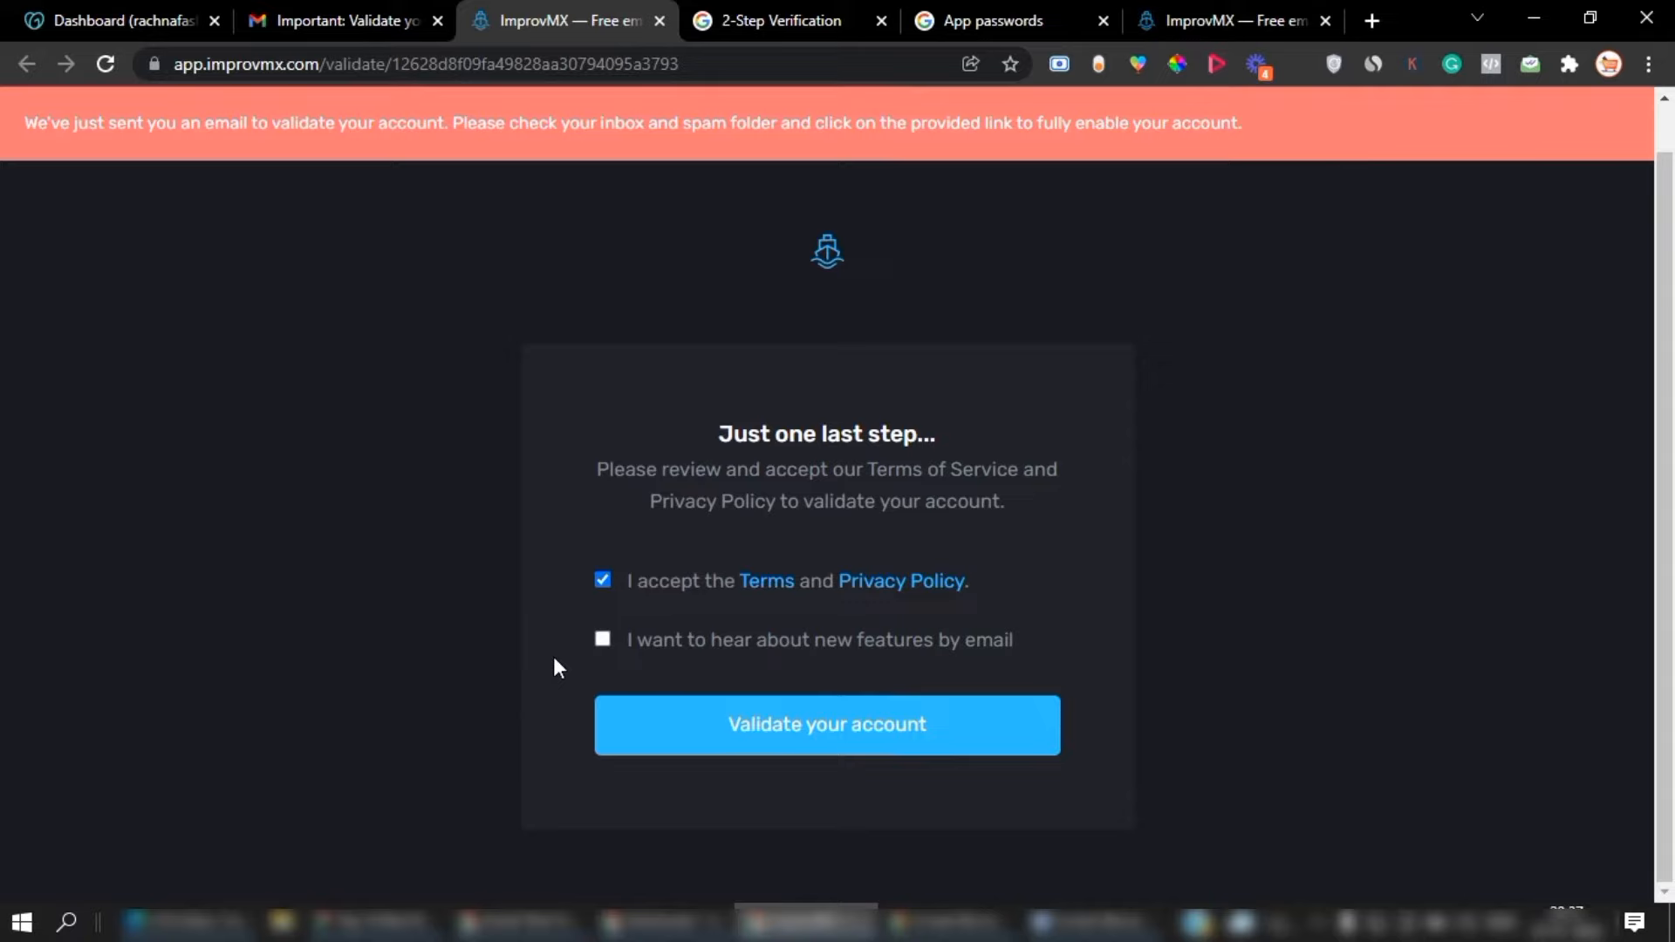
{"action": "left_click", "coordinate": [829, 733]}
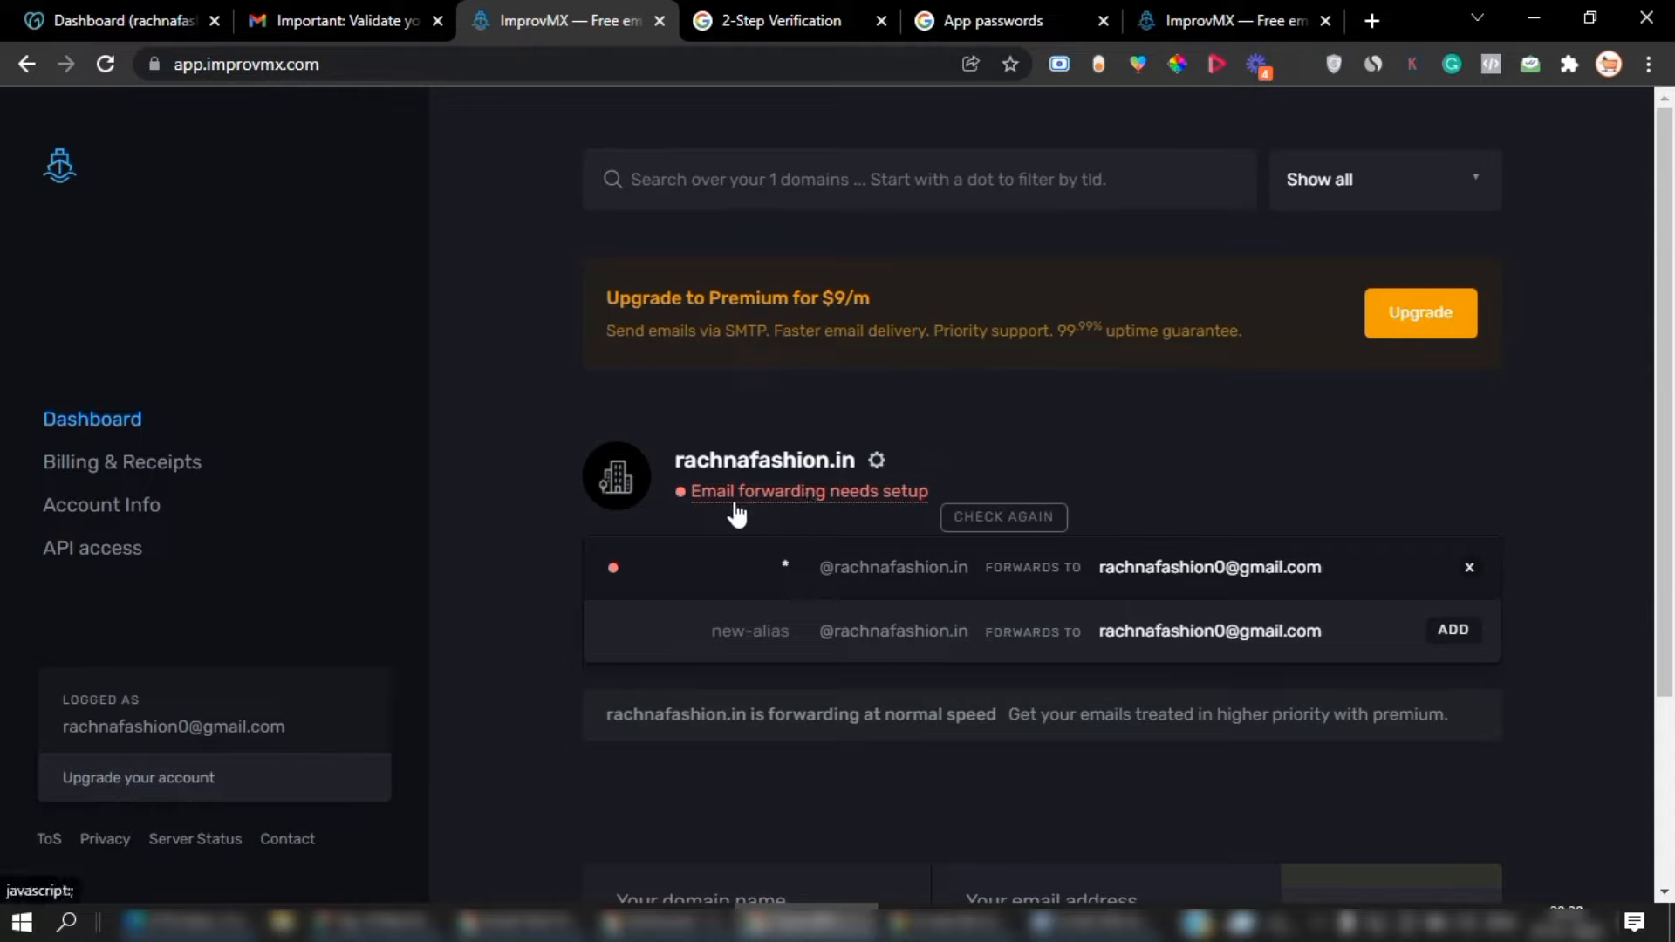
Open the DNS settings for the domain via 'Email forwarding needs setup' and review the MX and SPF records
{"action": "left_click", "coordinate": [858, 494]}
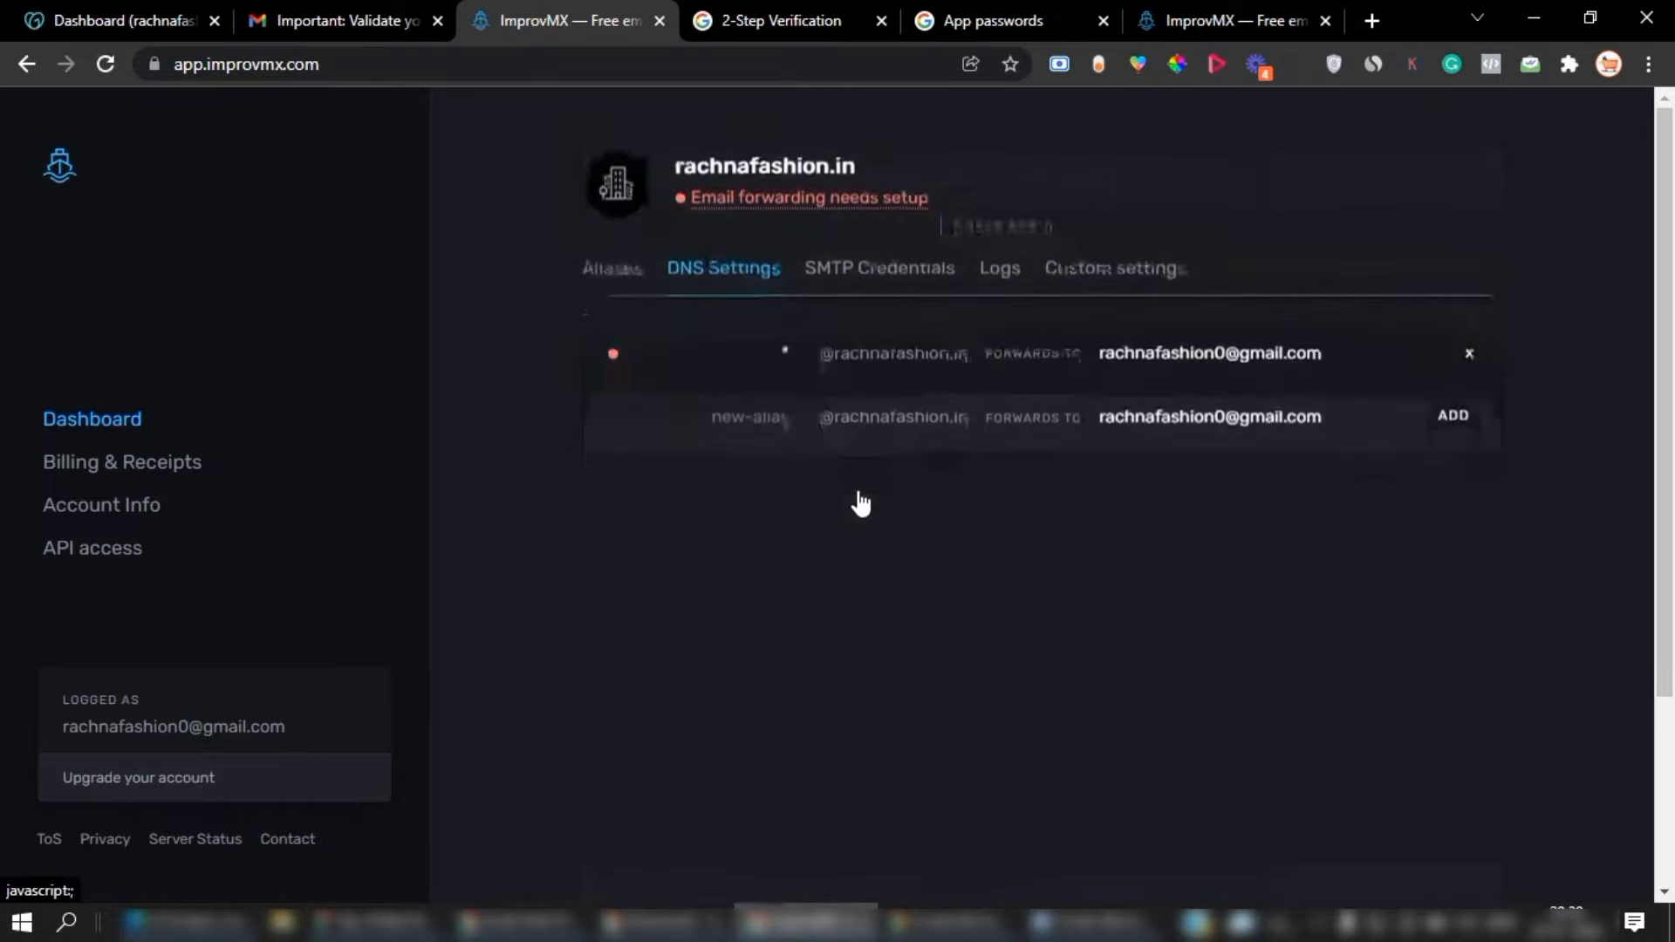
{"action": "scroll", "coordinate": [611, 602], "scroll_direction": "down", "scroll_amount": 4}
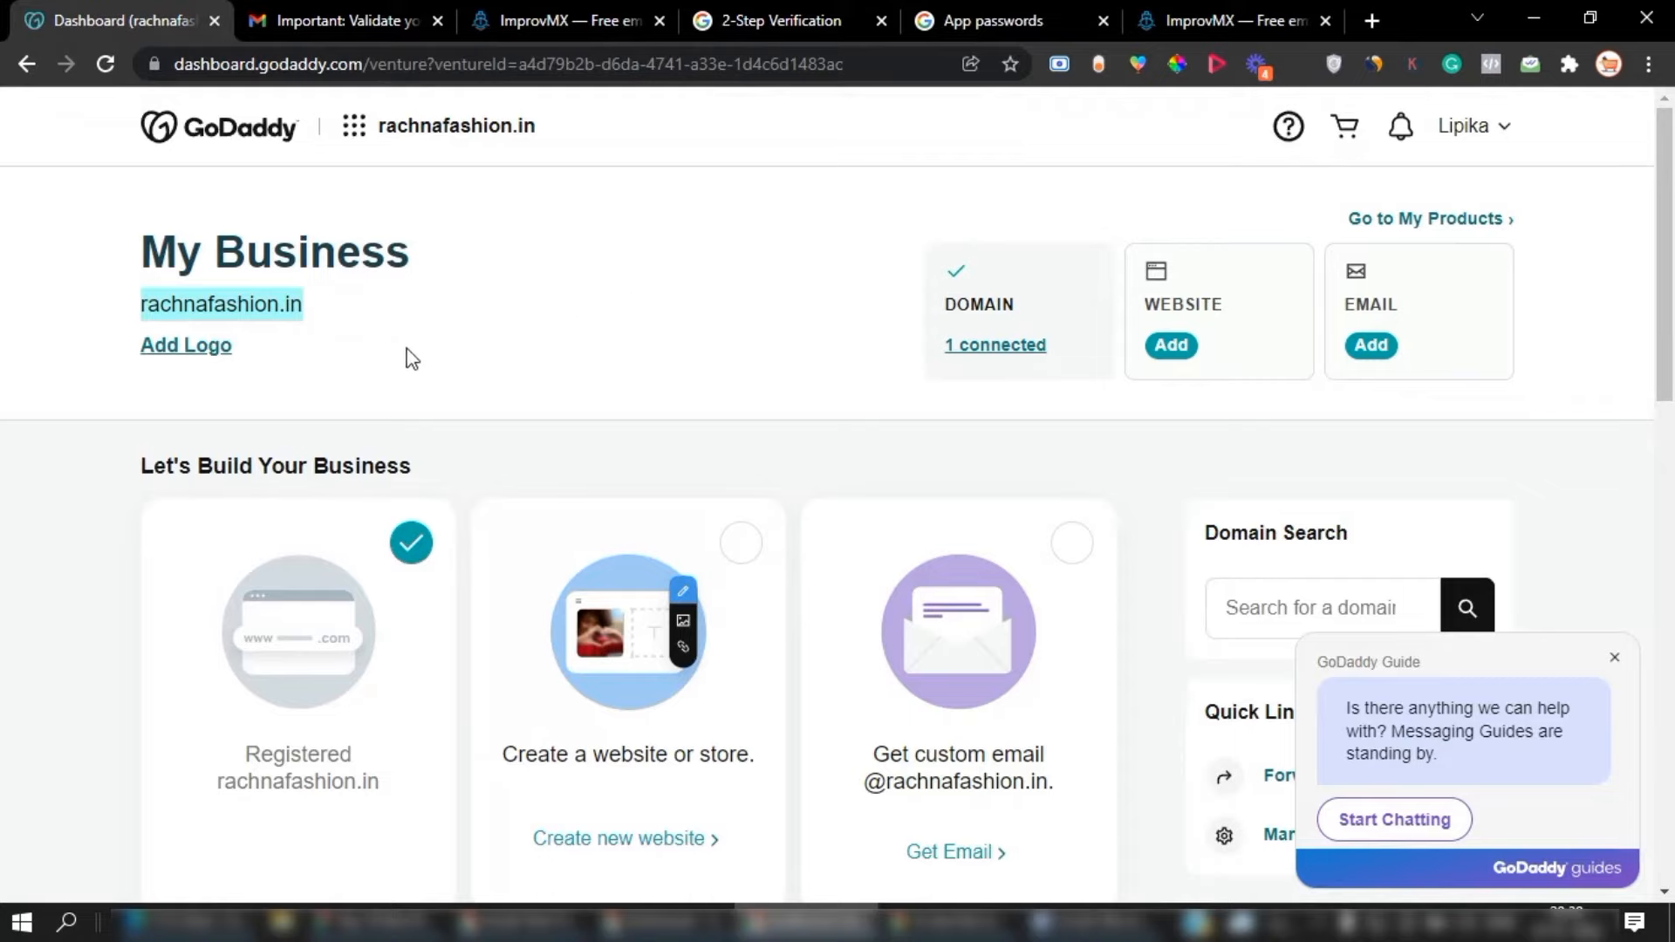
Go to My Products from the GoDaddy account menu
{"action": "left_click", "coordinate": [173, 304]}
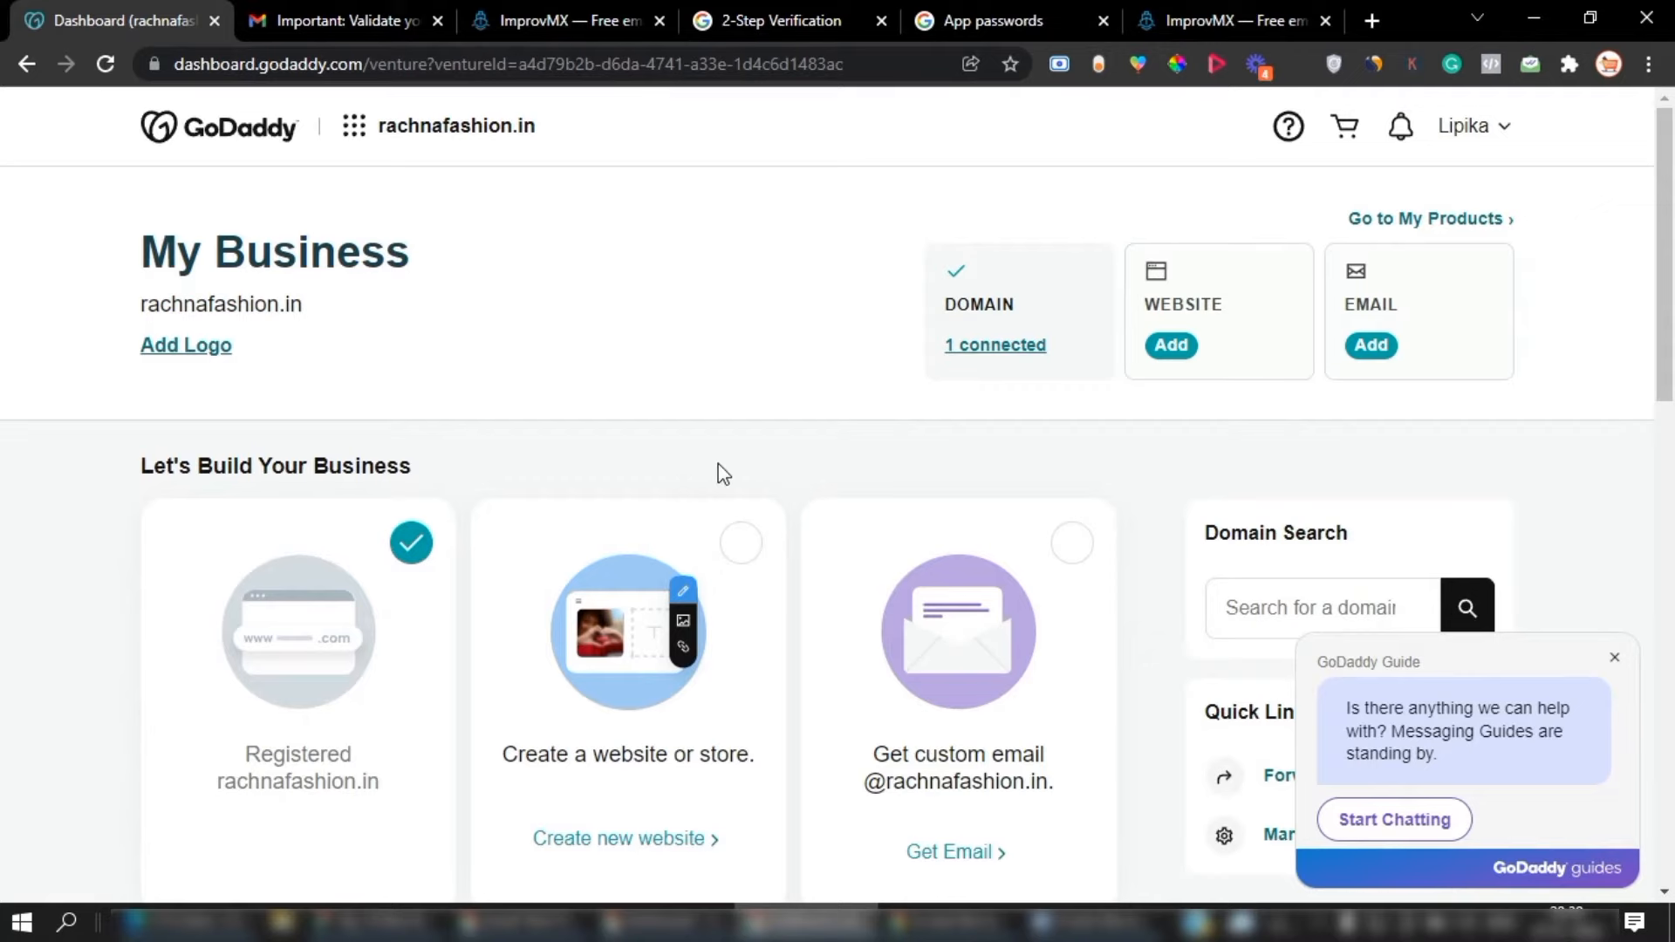
{"action": "scroll", "coordinate": [719, 464], "scroll_direction": "down", "scroll_amount": 3}
{"action": "scroll", "coordinate": [721, 471], "scroll_direction": "up", "scroll_amount": 3}
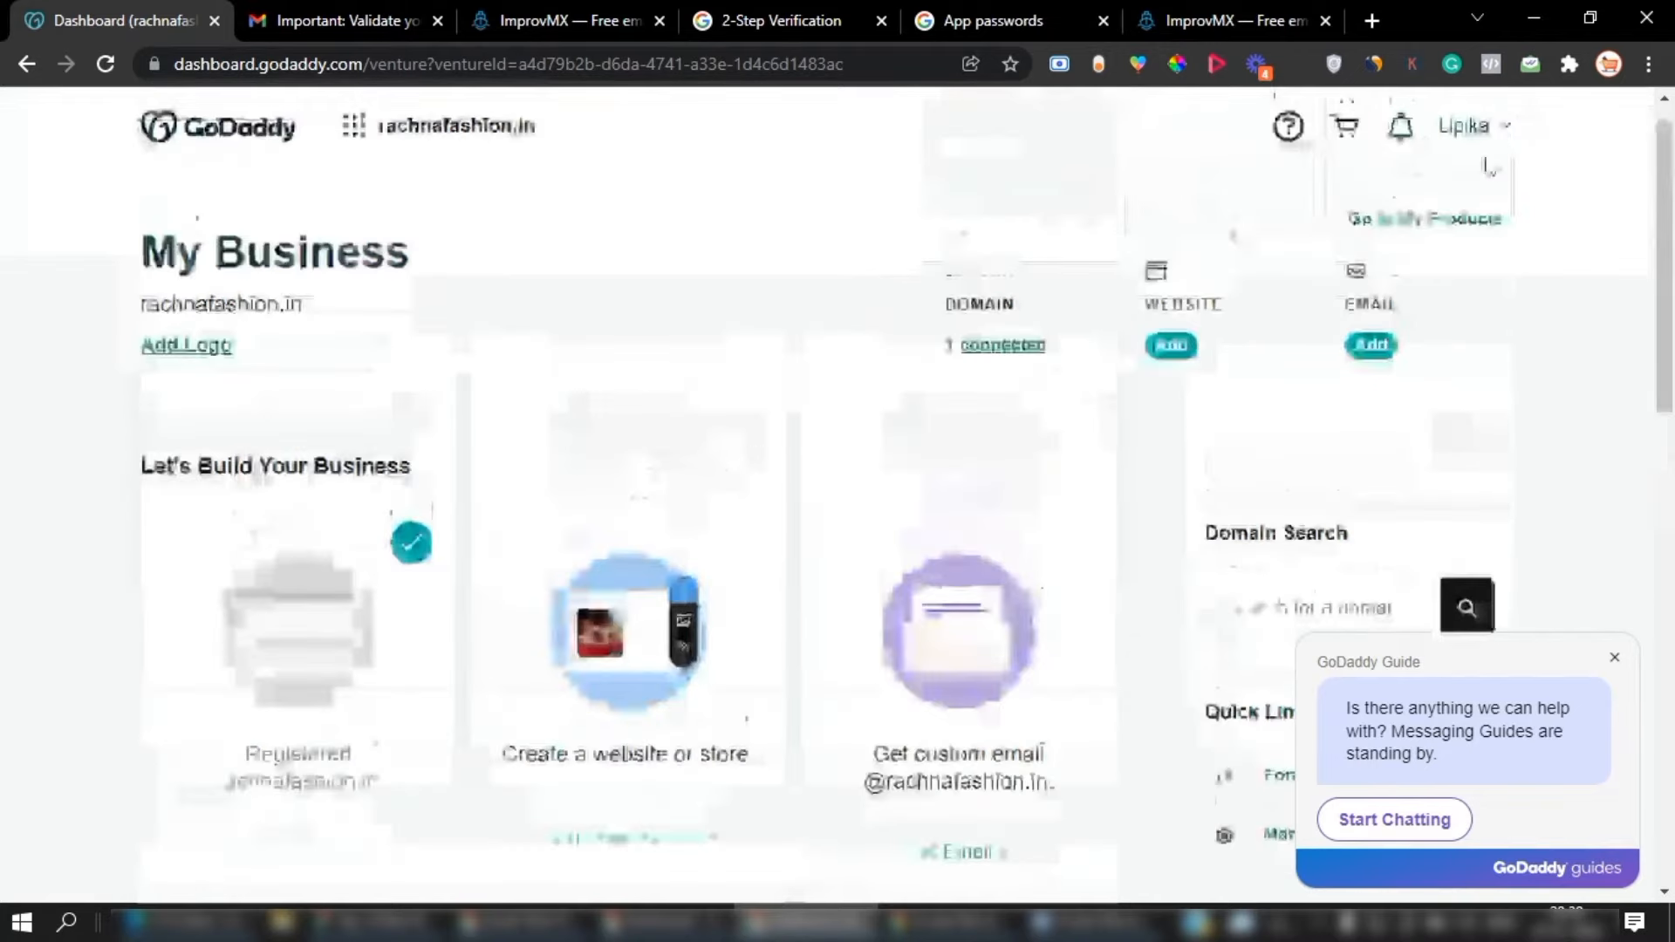
{"action": "left_click", "coordinate": [1497, 132]}
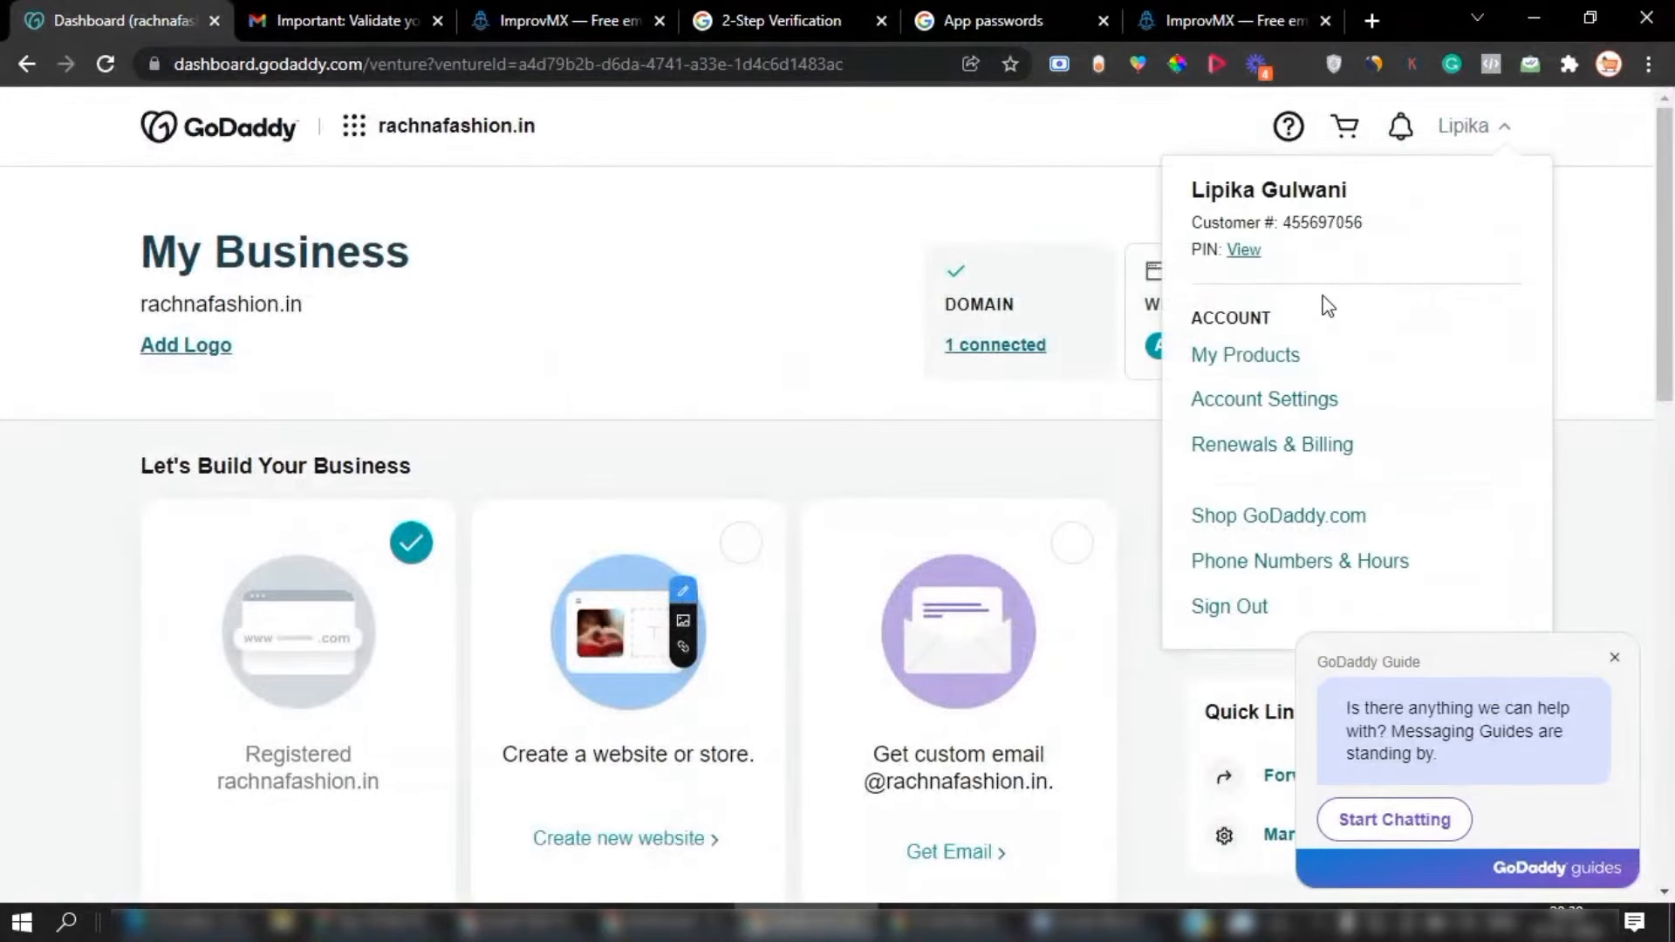
{"action": "left_click", "coordinate": [1246, 356]}
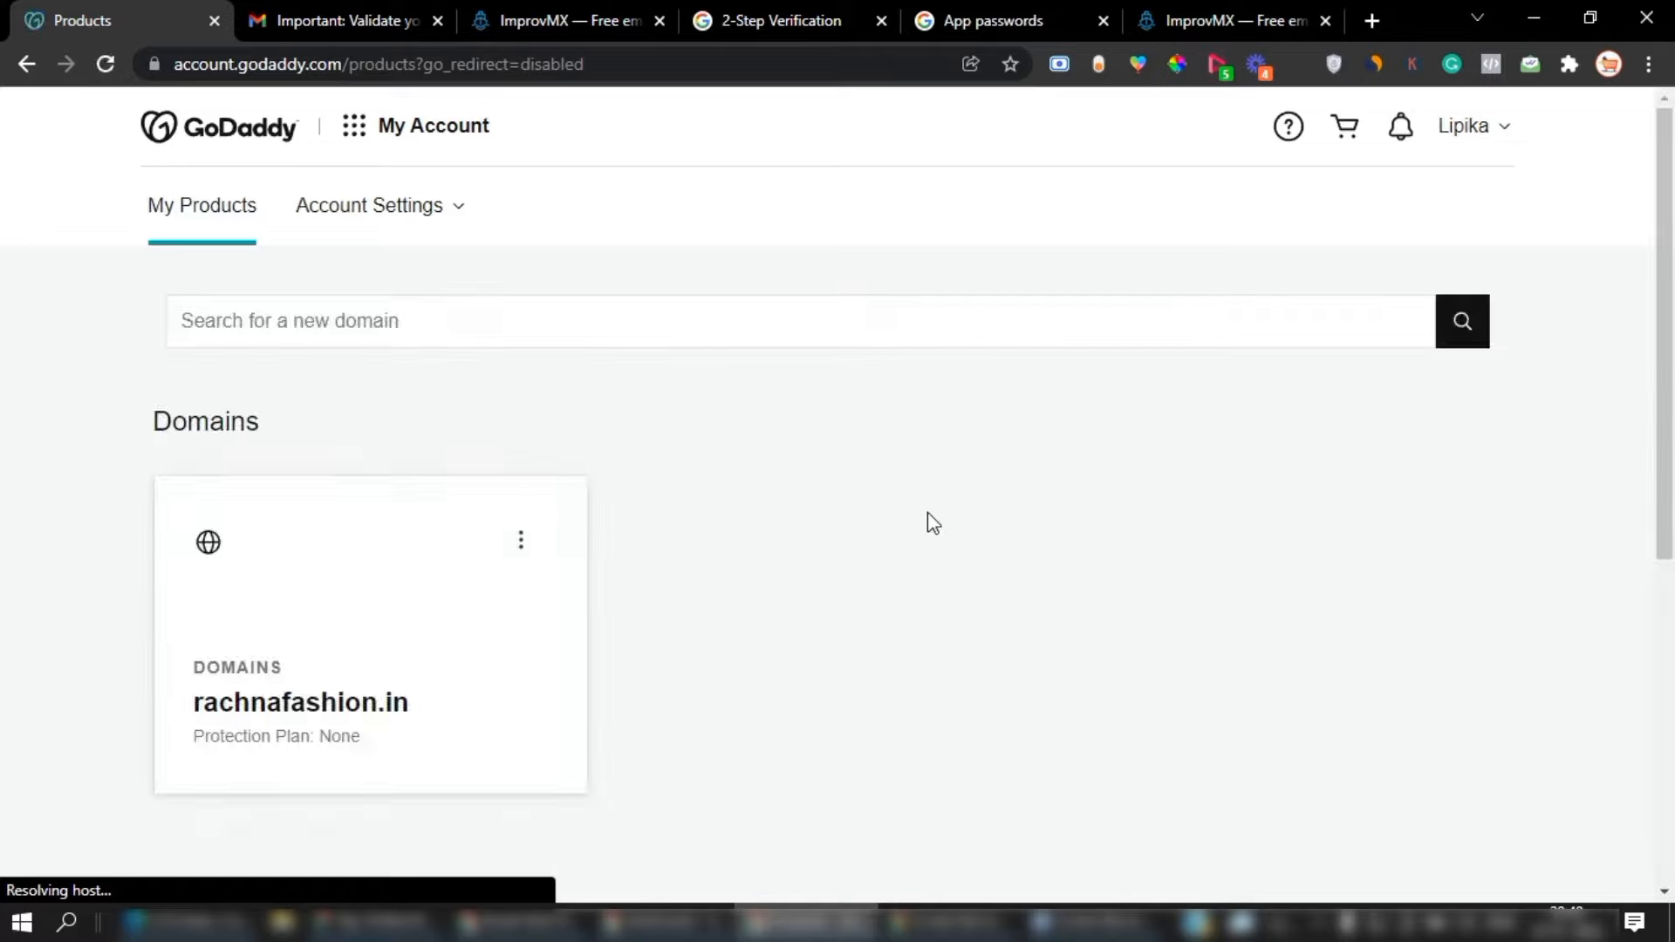
Open DNS management for rachnafashion.in, then return to ImprovMX's required records
{"action": "scroll", "coordinate": [558, 584], "scroll_direction": "down", "scroll_amount": 5}
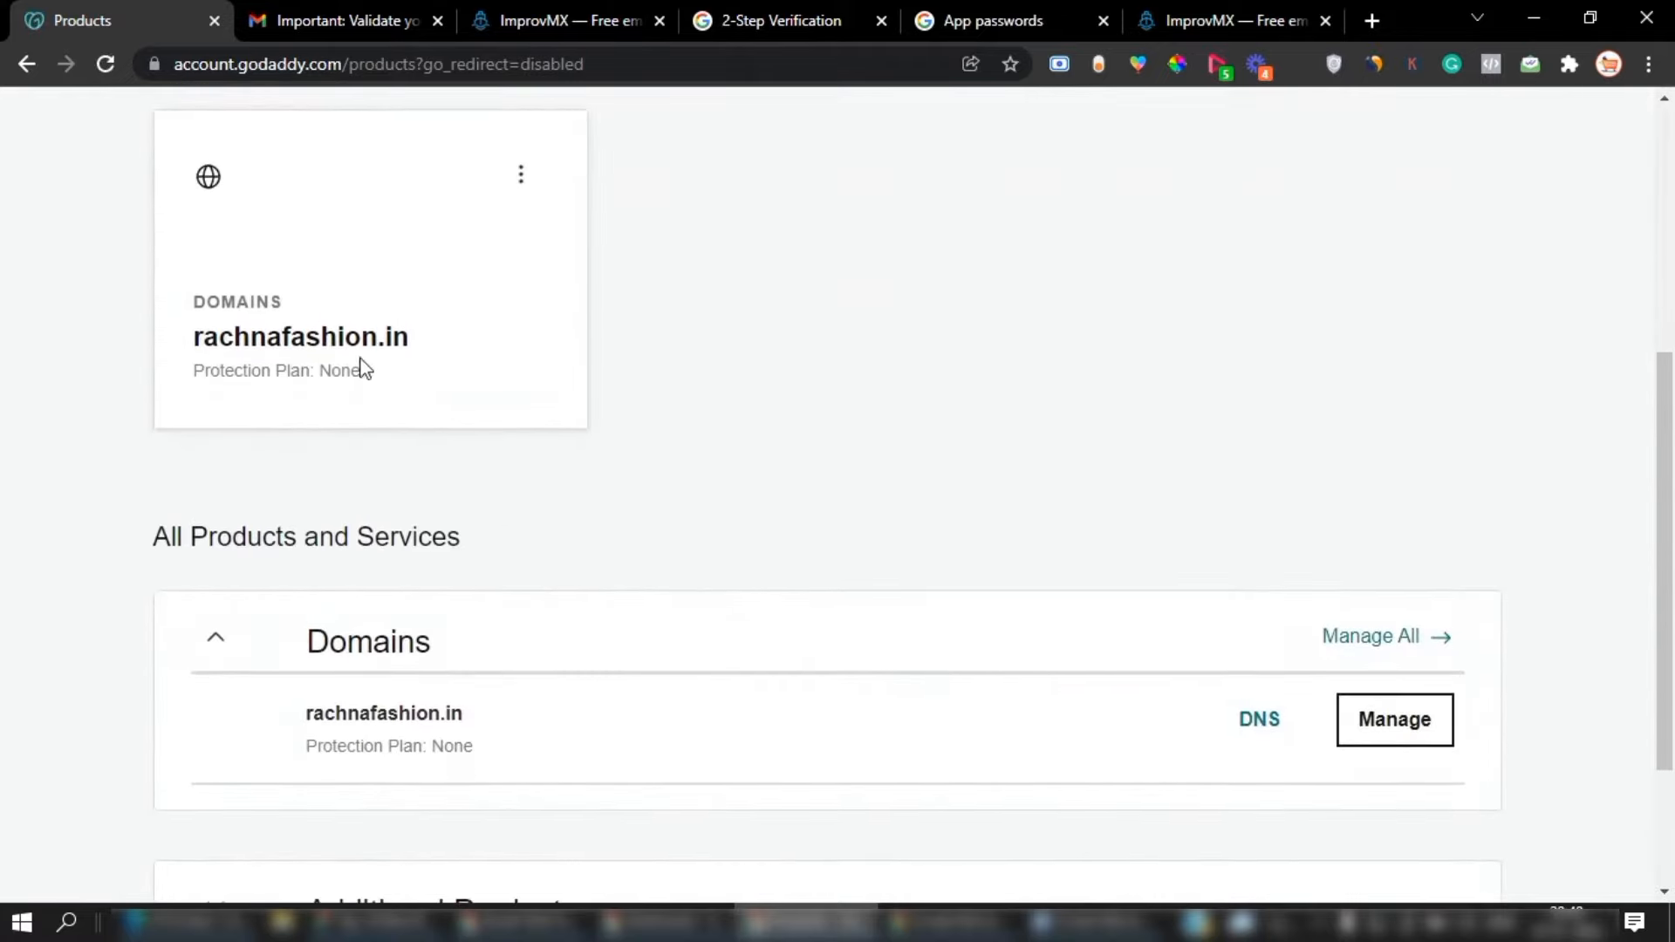
{"action": "left_click", "coordinate": [1264, 721]}
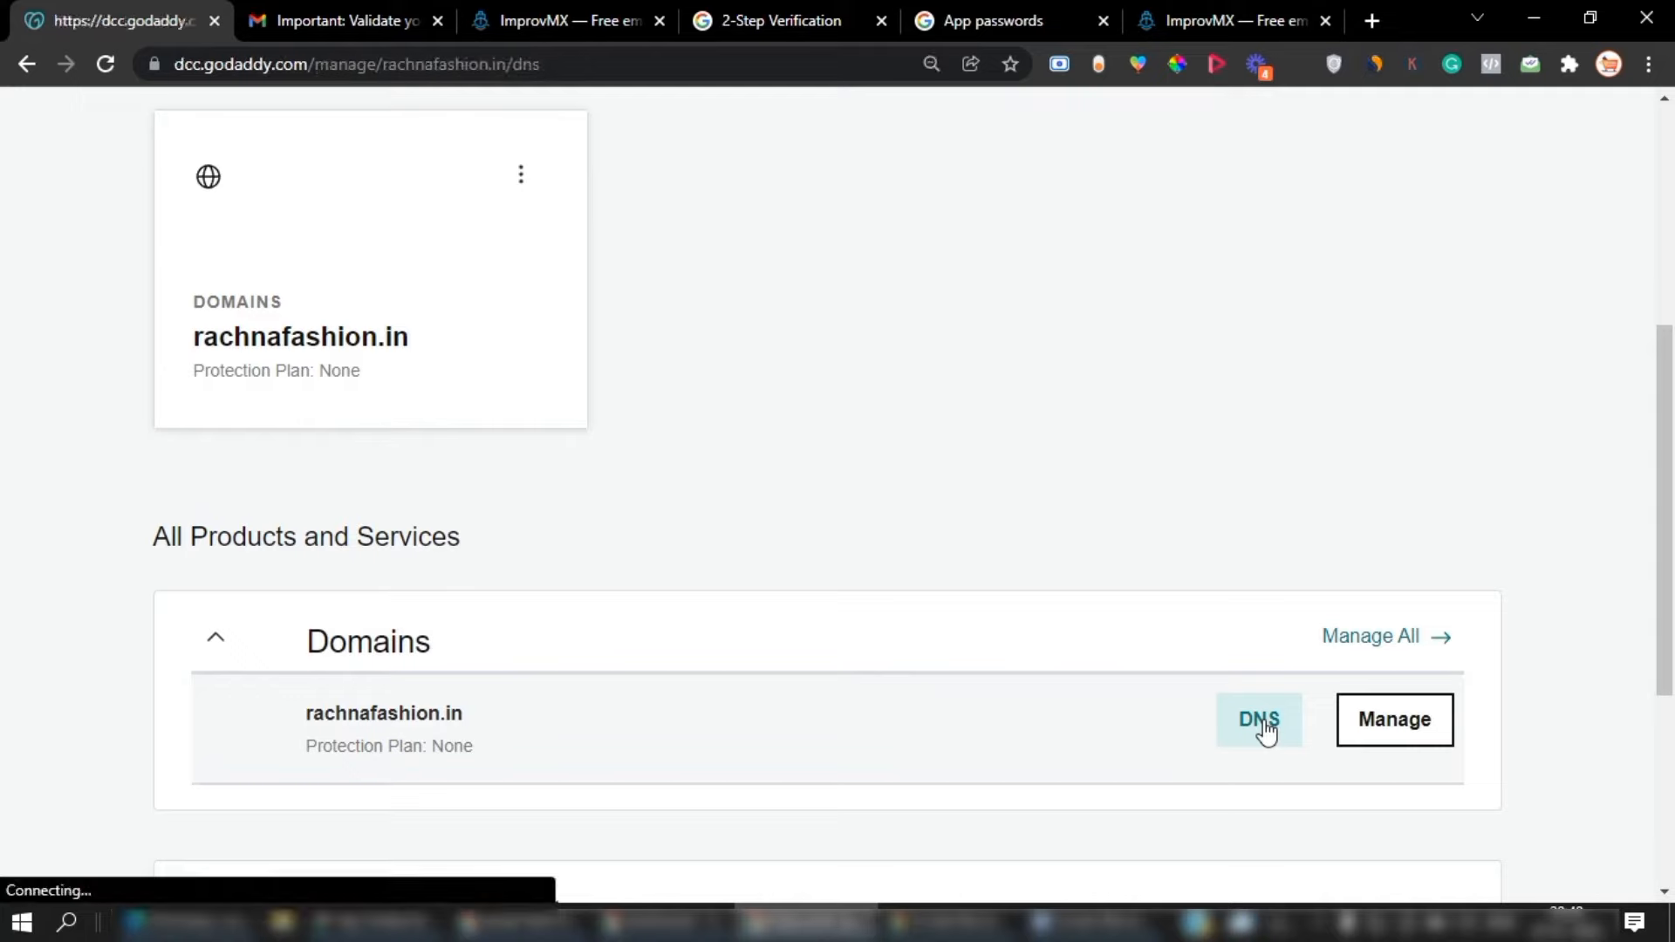
{"action": "scroll", "coordinate": [1265, 731], "scroll_direction": "down", "scroll_amount": 5}
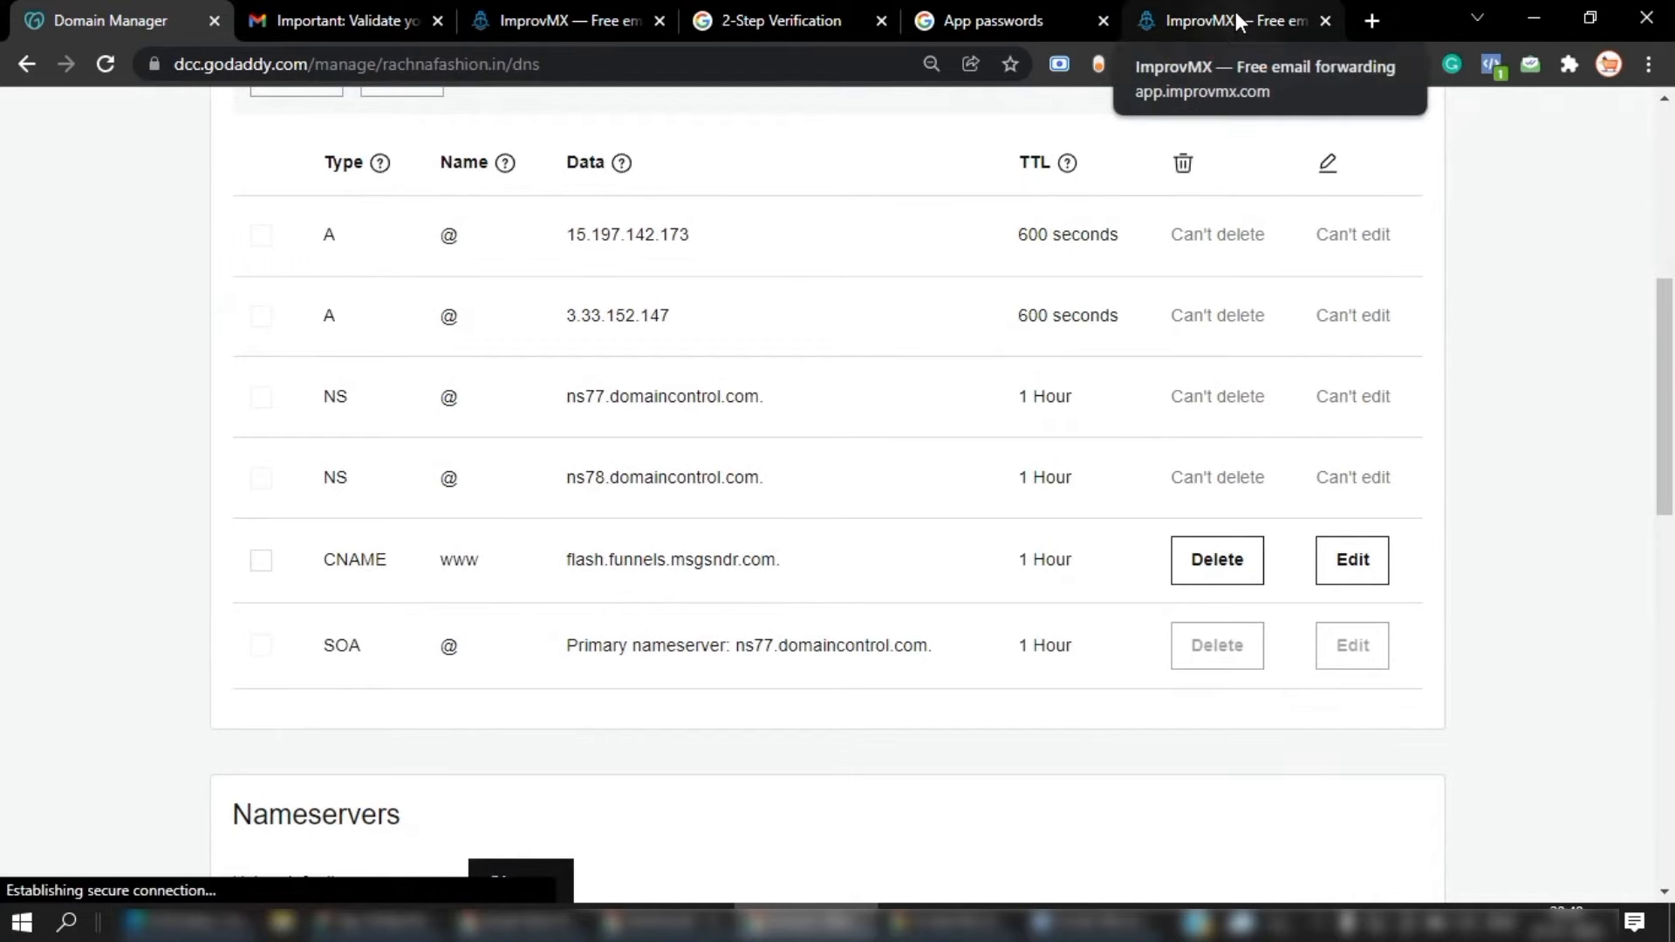
{"action": "left_click", "coordinate": [695, 17]}
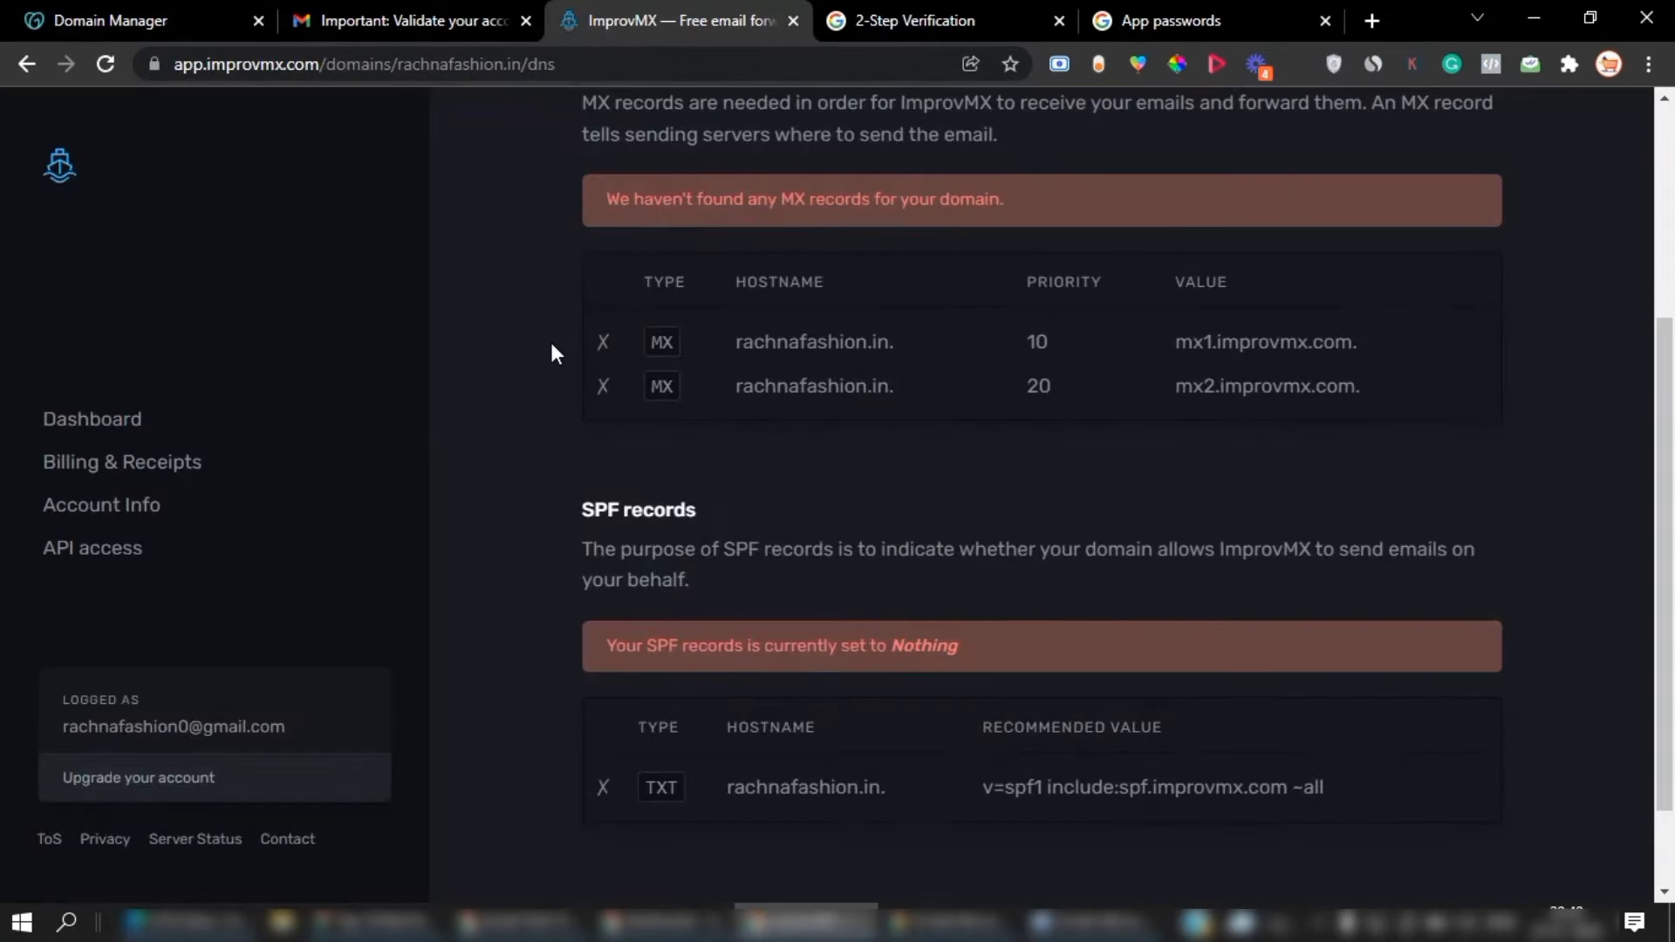